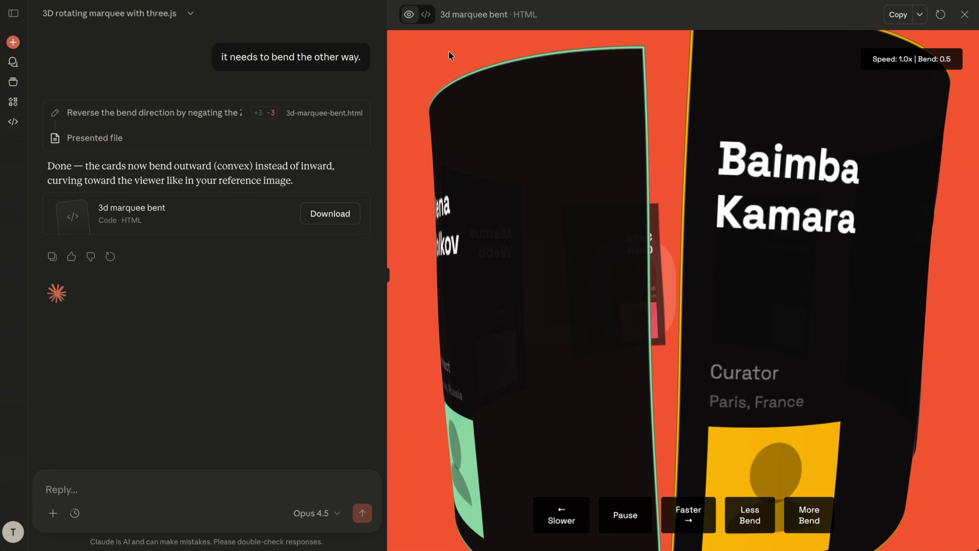
Review the 3d marquee bent artifact's code, then return to its live preview
{"action": "left_click", "coordinate": [425, 14]}
{"action": "scroll", "coordinate": [582, 117], "scroll_direction": "up", "scroll_amount": 1}
{"action": "scroll", "coordinate": [582, 118], "scroll_direction": "up", "scroll_amount": 20}
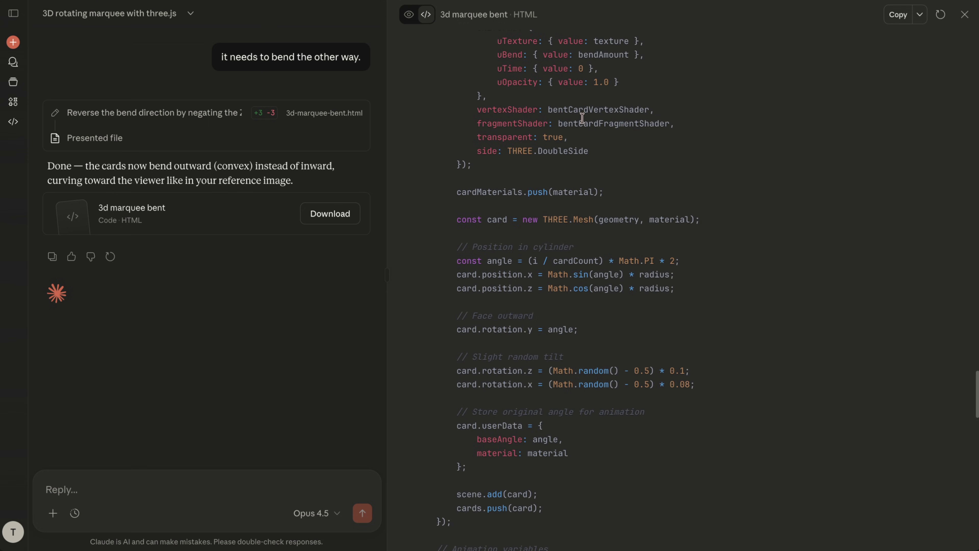
{"action": "scroll", "coordinate": [584, 122], "scroll_direction": "up", "scroll_amount": 15}
{"action": "left_click_drag", "start_coordinate": [397, 109], "coordinate": [493, 287]}
{"action": "left_click", "coordinate": [473, 200]}
{"action": "scroll", "coordinate": [466, 165], "scroll_direction": "up", "scroll_amount": 15}
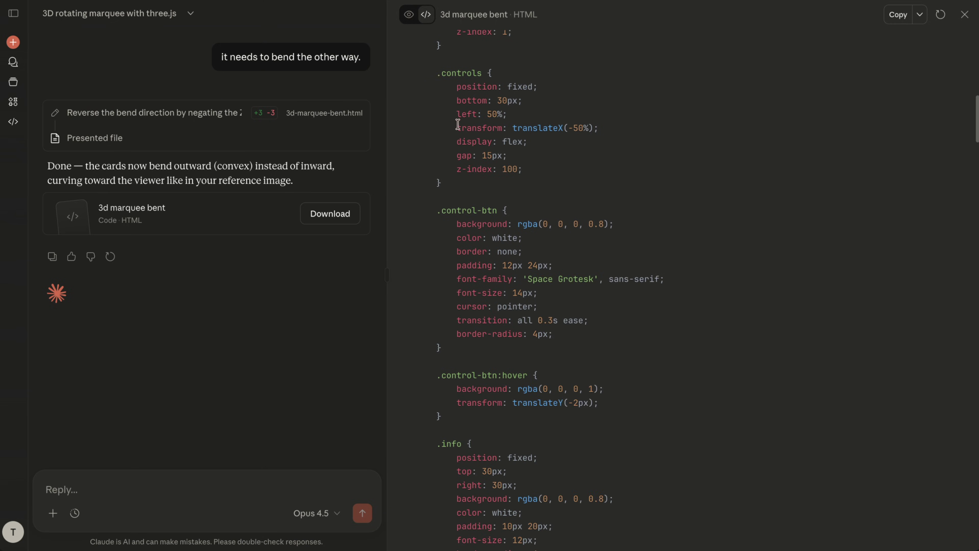
{"action": "left_click", "coordinate": [408, 15]}
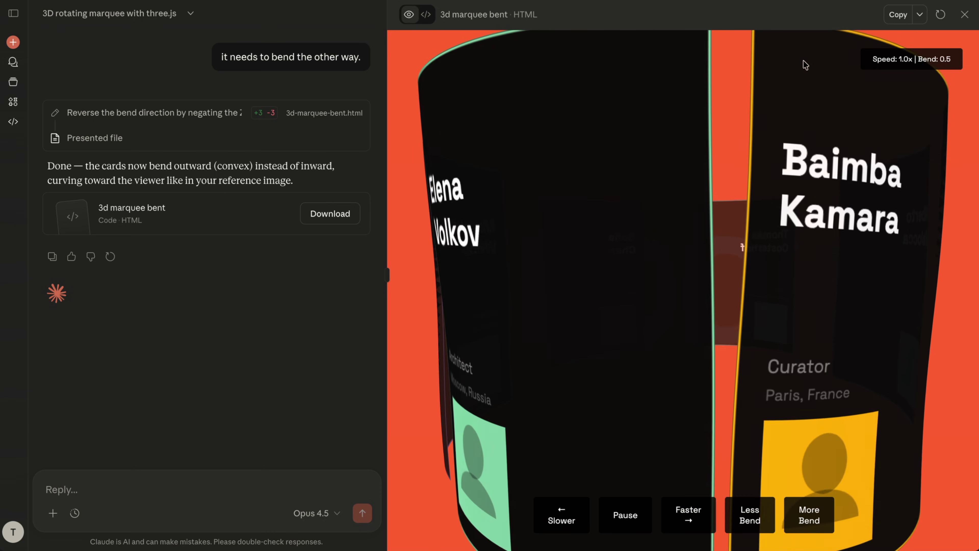
Copy the marquee's full HTML and paste it into the converter's HTML field
{"action": "left_click", "coordinate": [899, 16]}
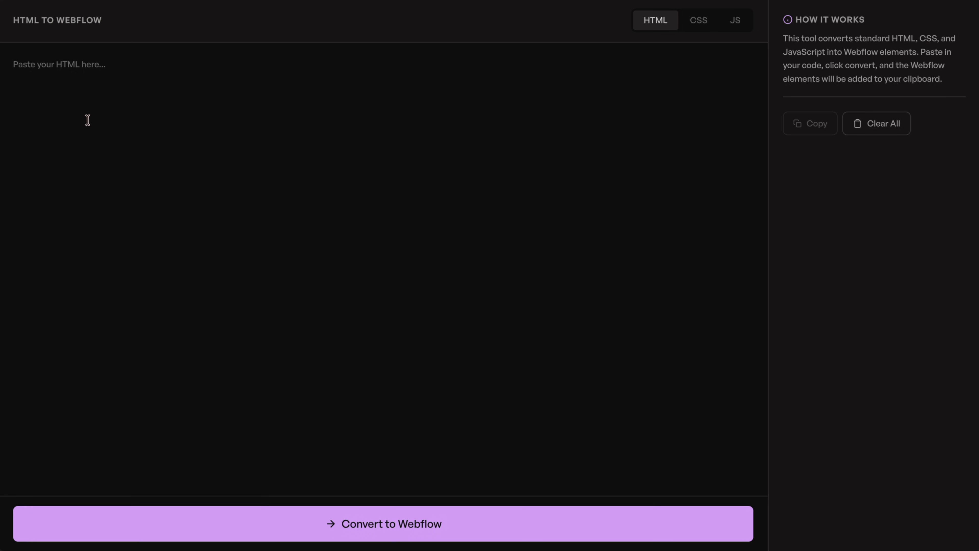
{"action": "left_click", "coordinate": [88, 120]}
{"action": "key", "text": "ctrl+v"}
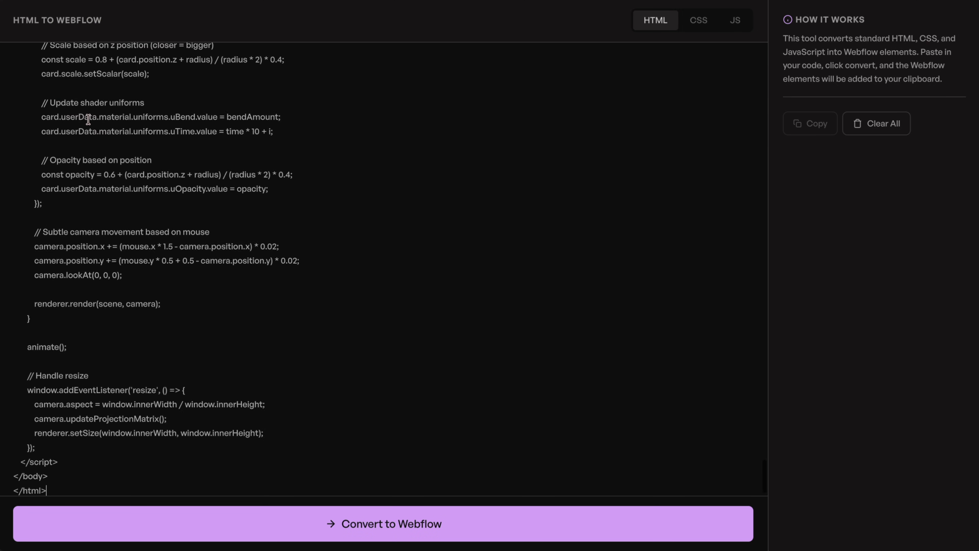
Confirm the CSS and JavaScript inputs need nothing, then return to the pasted HTML
{"action": "left_click", "coordinate": [700, 25]}
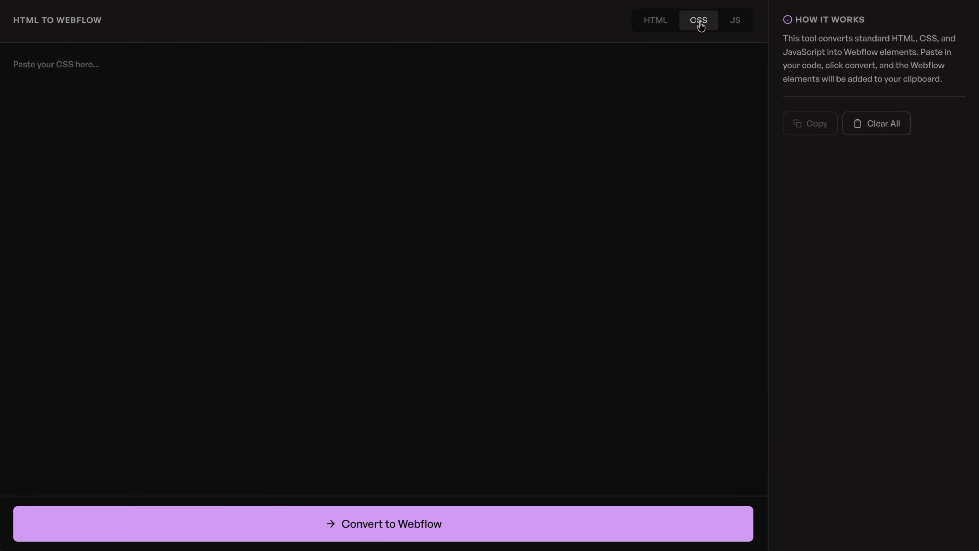
{"action": "left_click", "coordinate": [743, 26]}
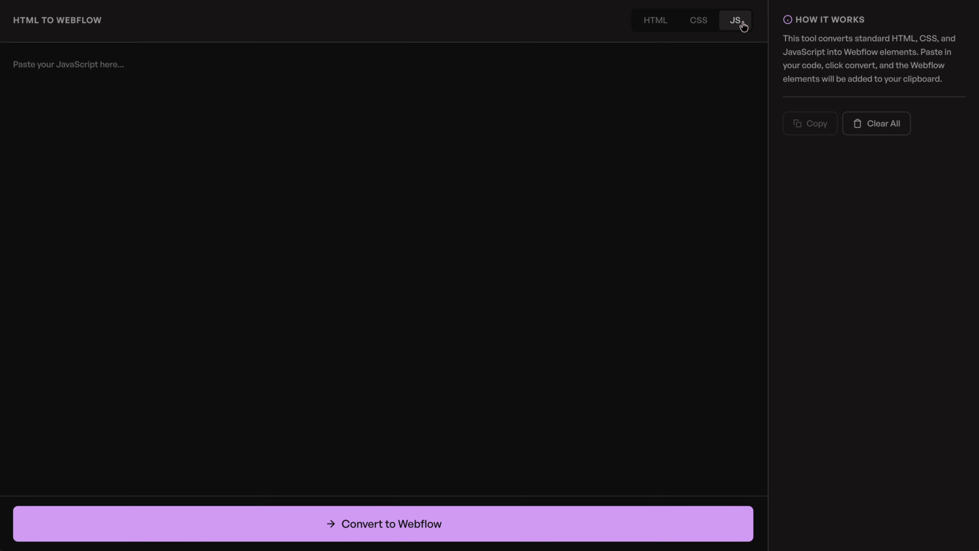
{"action": "left_click", "coordinate": [703, 27]}
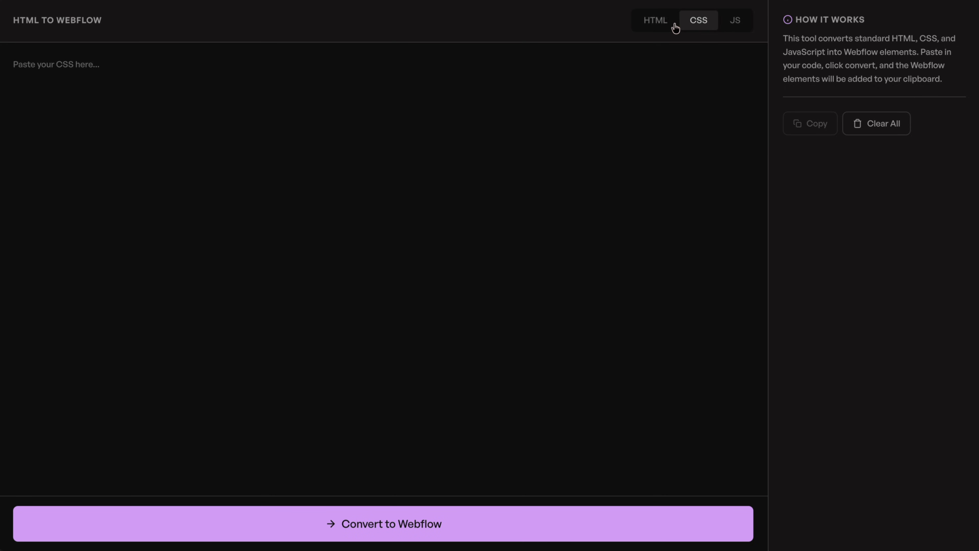
{"action": "left_click", "coordinate": [647, 28]}
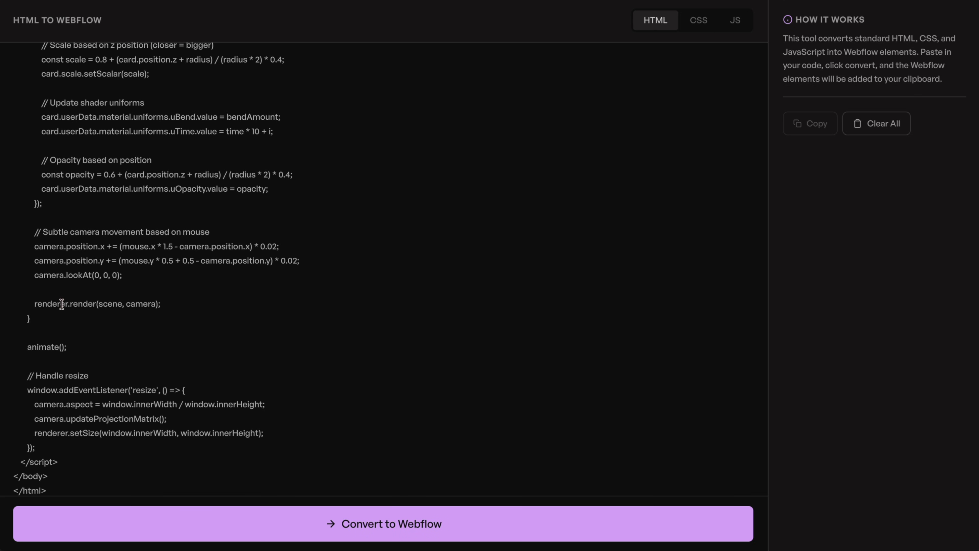
{"action": "scroll", "coordinate": [116, 164], "scroll_direction": "up", "scroll_amount": 20}
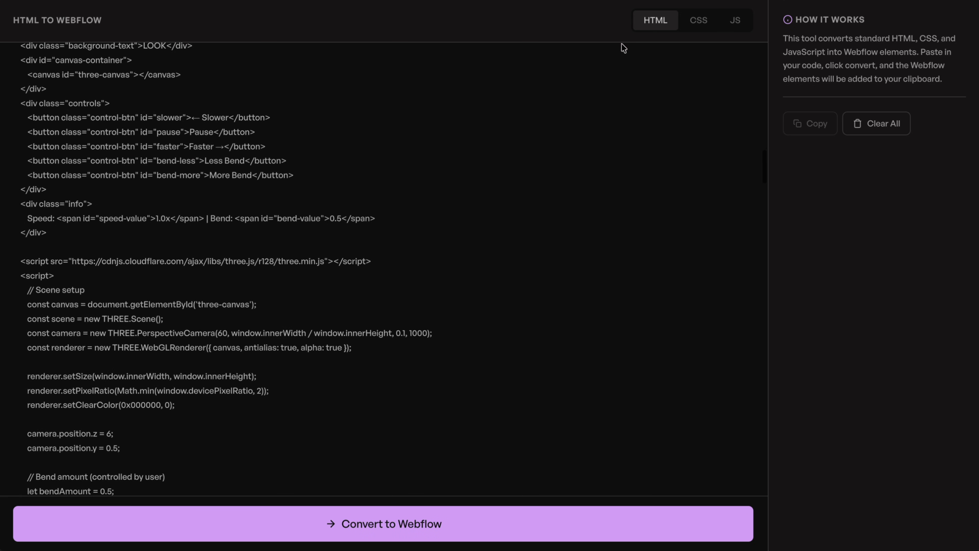
Convert the marquee to Webflow elements (23 nodes, 4 styles, 2 embeds) and paste it
{"action": "left_click", "coordinate": [280, 527]}
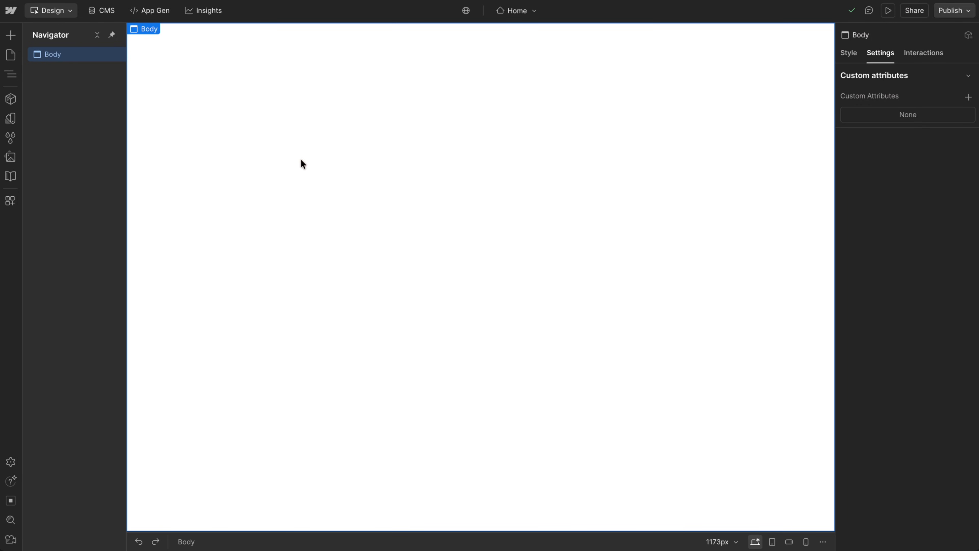
{"action": "key", "text": "ctrl+v"}
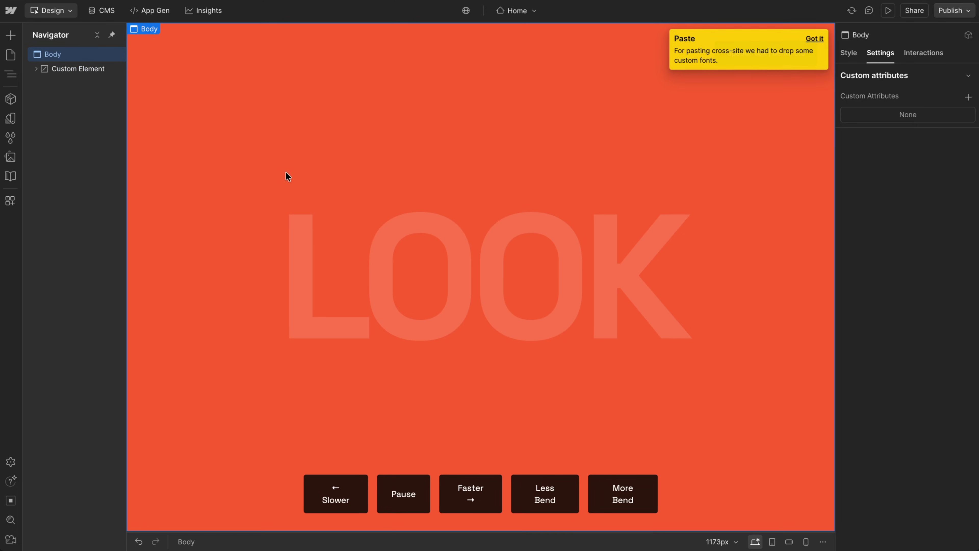
Inspect the Slower button's Hover state styling and the Pause button's settings
{"action": "left_click", "coordinate": [402, 314]}
{"action": "left_click", "coordinate": [361, 497]}
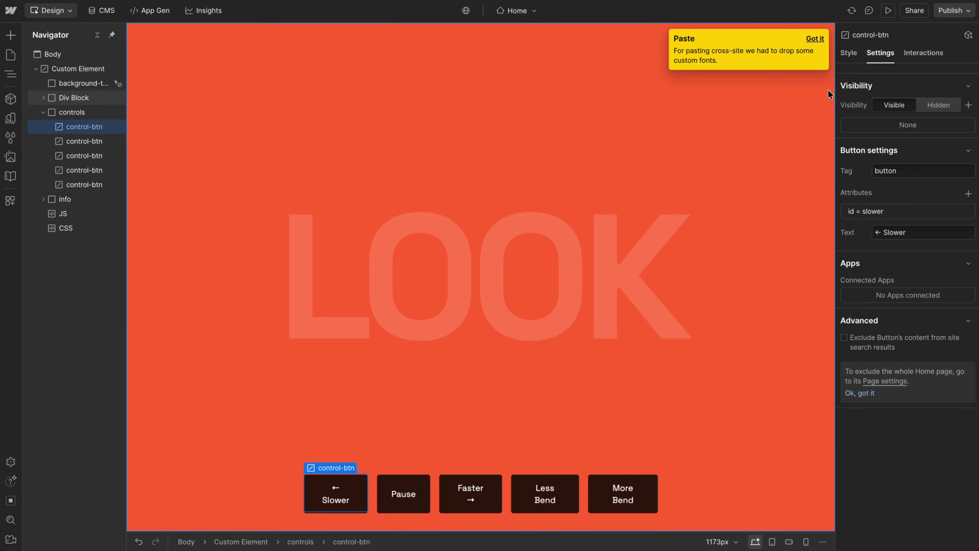
{"action": "left_click", "coordinate": [849, 53]}
{"action": "left_click", "coordinate": [965, 91]}
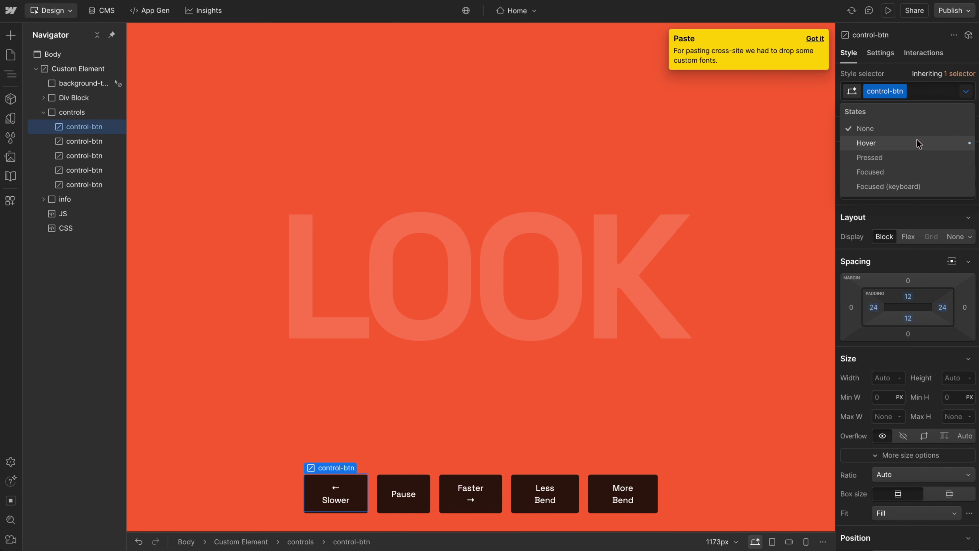
{"action": "left_click", "coordinate": [920, 142]}
{"action": "scroll", "coordinate": [921, 328], "scroll_direction": "down", "scroll_amount": 15}
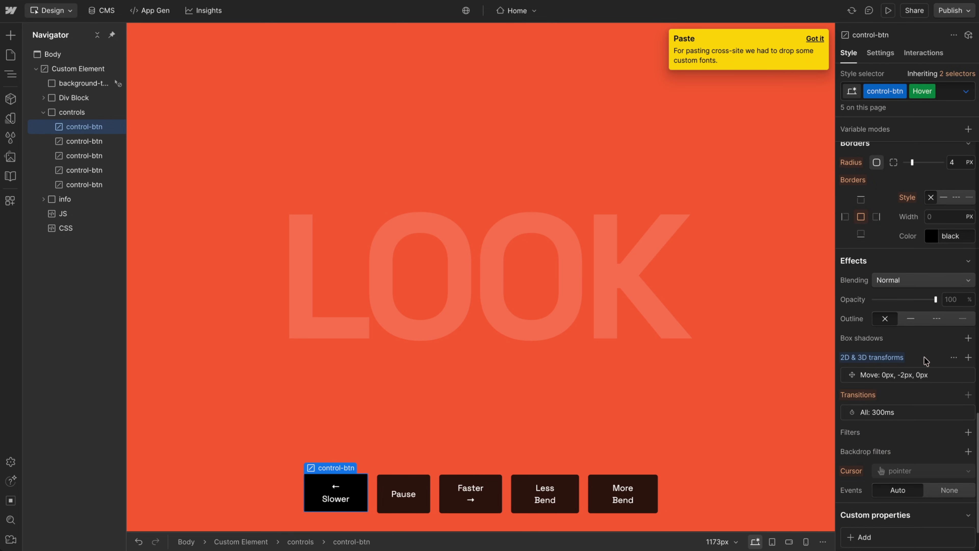
{"action": "left_click", "coordinate": [670, 328]}
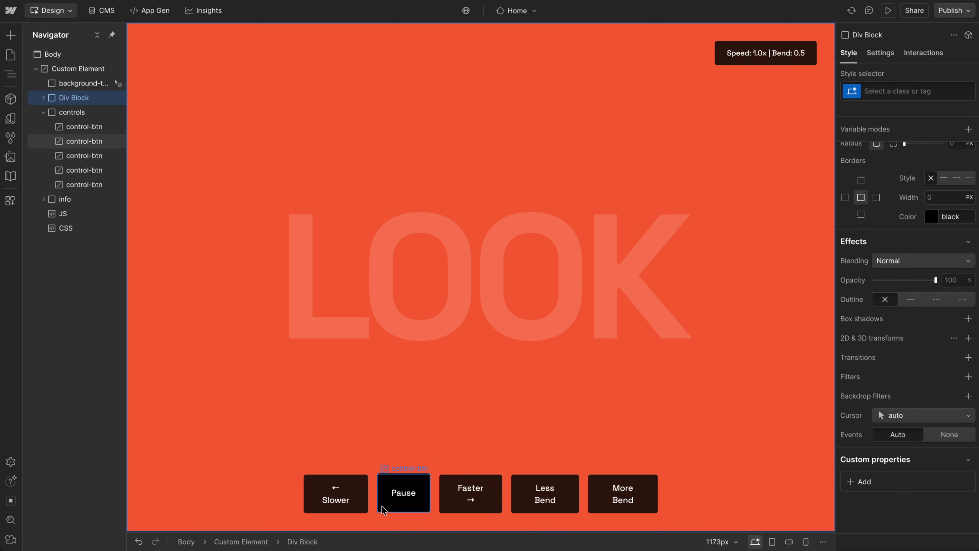
{"action": "left_click", "coordinate": [403, 494]}
{"action": "left_click", "coordinate": [880, 52]}
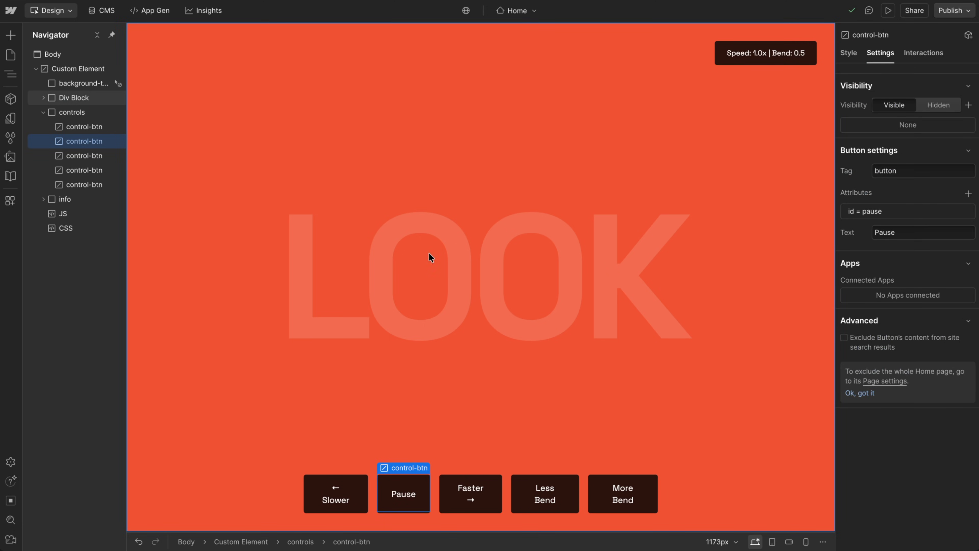
Set the LOOK background text's font size to 30 VW, leaving its colour unchanged
{"action": "left_click", "coordinate": [68, 82]}
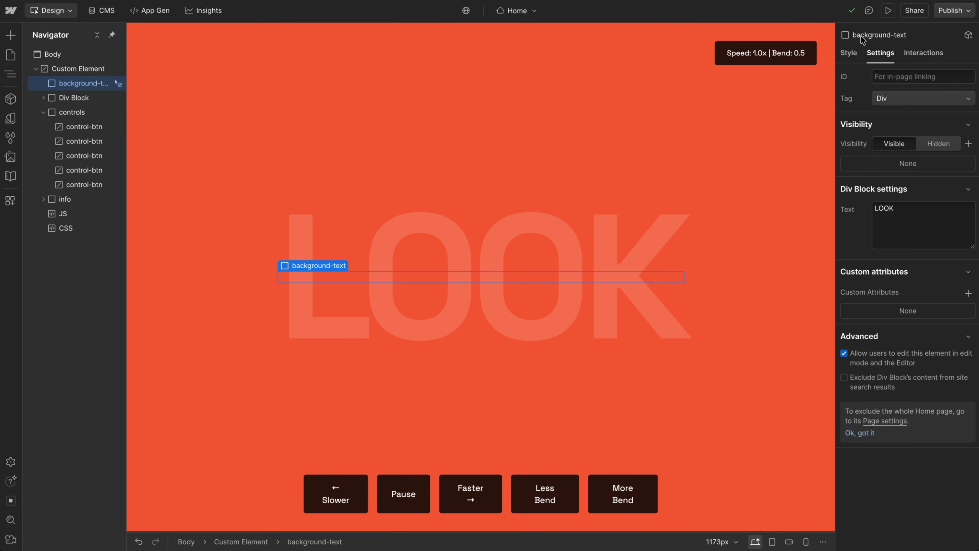
{"action": "left_click", "coordinate": [848, 54]}
{"action": "scroll", "coordinate": [892, 425], "scroll_direction": "down", "scroll_amount": 10}
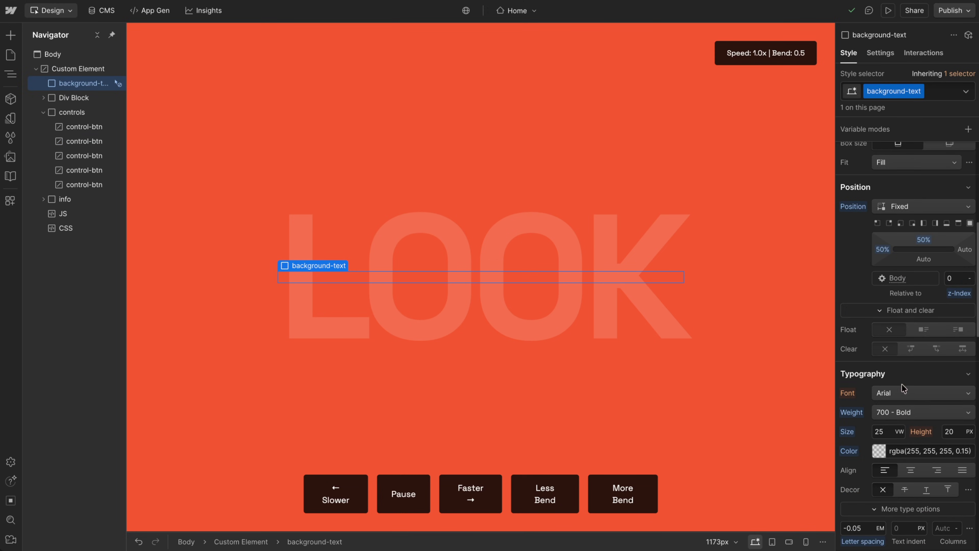
{"action": "left_click", "coordinate": [893, 425]}
{"action": "type", "text": "30"}
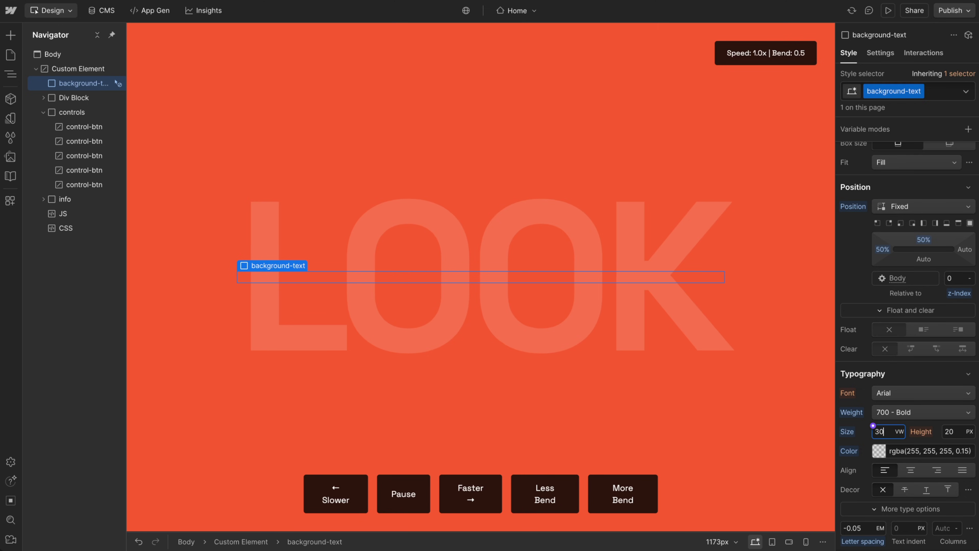
{"action": "left_click", "coordinate": [879, 452]}
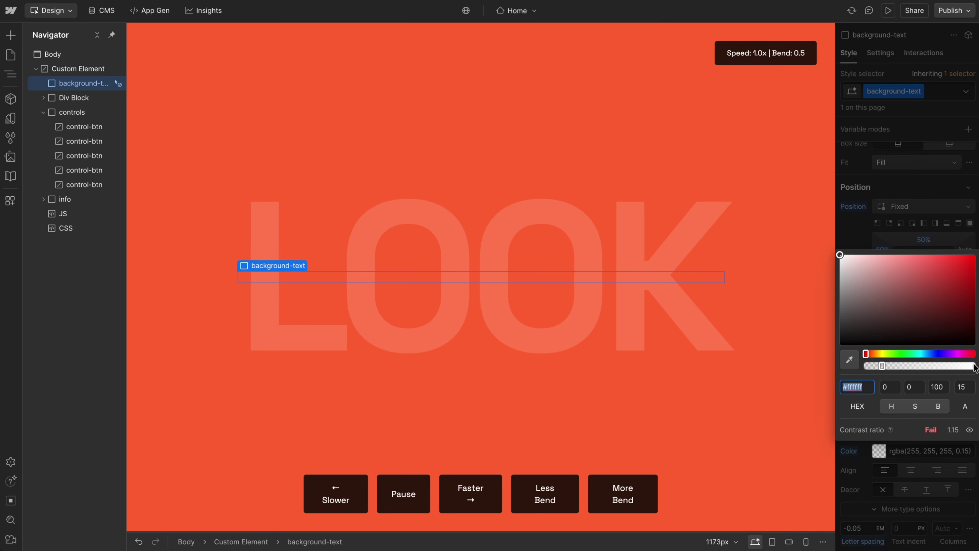
{"action": "left_click", "coordinate": [864, 126]}
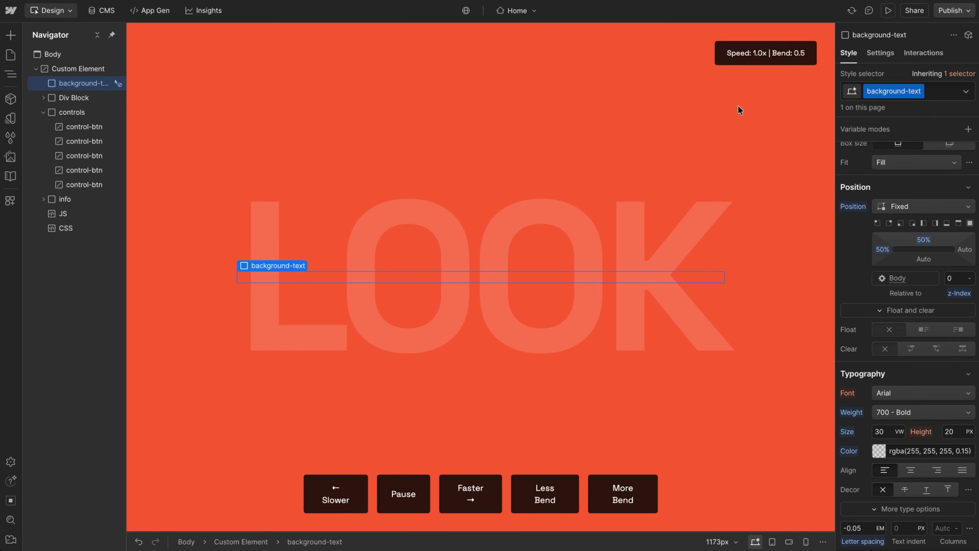
Check the Canvas element inside the Div Block and open the JavaScript embed's code
{"action": "left_click", "coordinate": [47, 99]}
{"action": "left_click", "coordinate": [73, 110]}
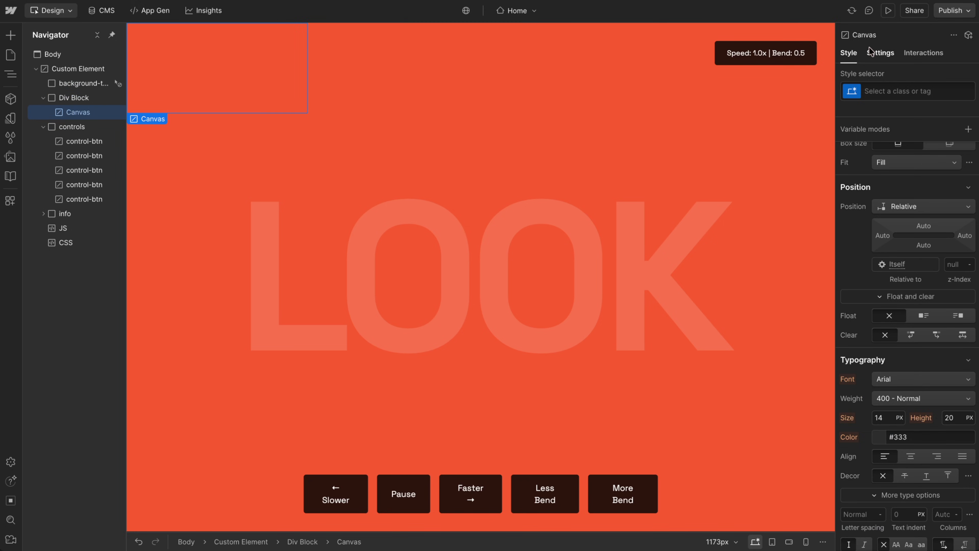
{"action": "left_click", "coordinate": [877, 53]}
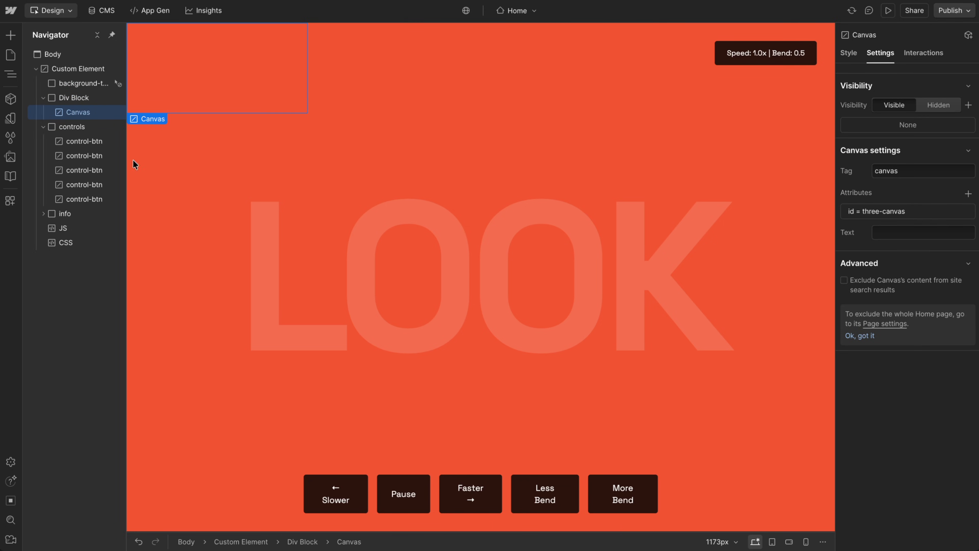
{"action": "double_click", "coordinate": [74, 234]}
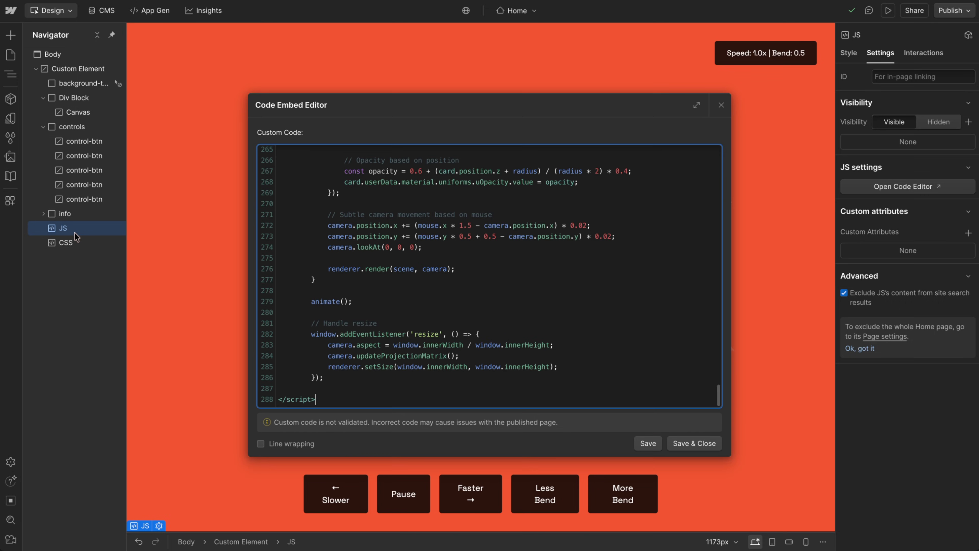
Review the JavaScript embed code from line 1 to line 22 and close the editor
{"action": "scroll", "coordinate": [319, 247], "scroll_direction": "up", "scroll_amount": 20}
{"action": "left_click_drag", "start_coordinate": [316, 154], "coordinate": [619, 153]}
{"action": "left_click_drag", "start_coordinate": [315, 197], "coordinate": [415, 377]}
{"action": "left_click", "coordinate": [721, 105]}
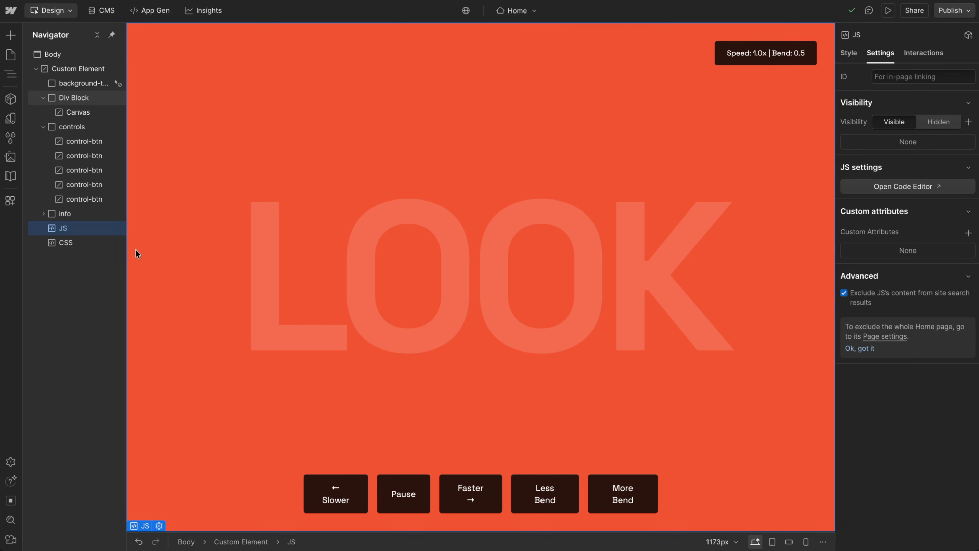
Review the CSS embed's #canvas-container and canvas rules, then preview the page
{"action": "double_click", "coordinate": [77, 242]}
{"action": "scroll", "coordinate": [436, 182], "scroll_direction": "up", "scroll_amount": 2}
{"action": "scroll", "coordinate": [435, 195], "scroll_direction": "down", "scroll_amount": 2}
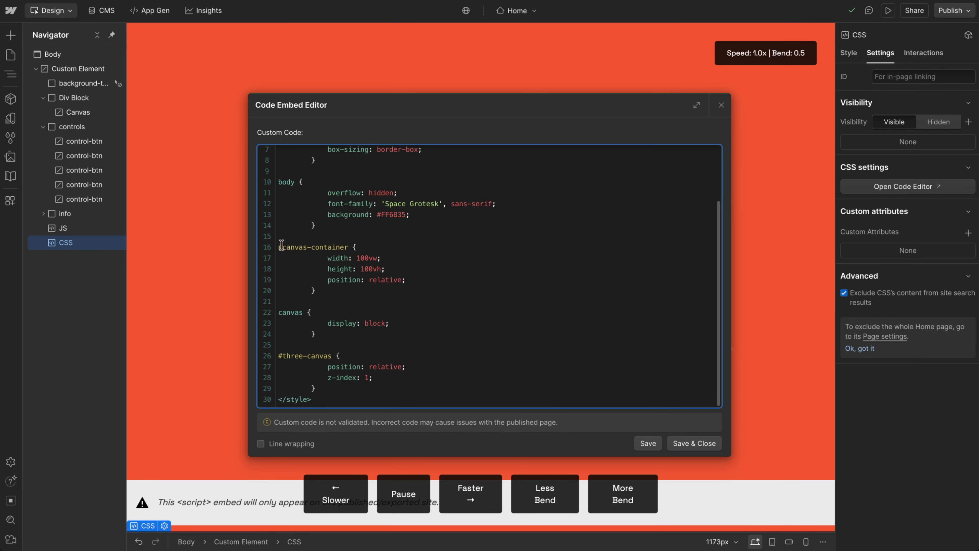
{"action": "left_click_drag", "start_coordinate": [291, 250], "coordinate": [355, 289]}
{"action": "left_click", "coordinate": [354, 291]}
{"action": "left_click_drag", "start_coordinate": [279, 310], "coordinate": [333, 336]}
{"action": "left_click", "coordinate": [337, 329]}
{"action": "left_click", "coordinate": [721, 106]}
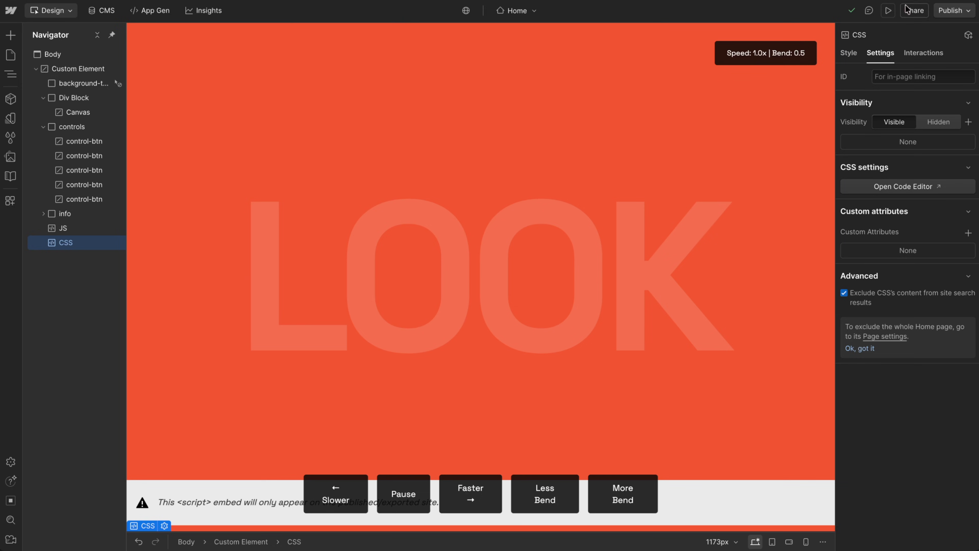
{"action": "left_click", "coordinate": [887, 11]}
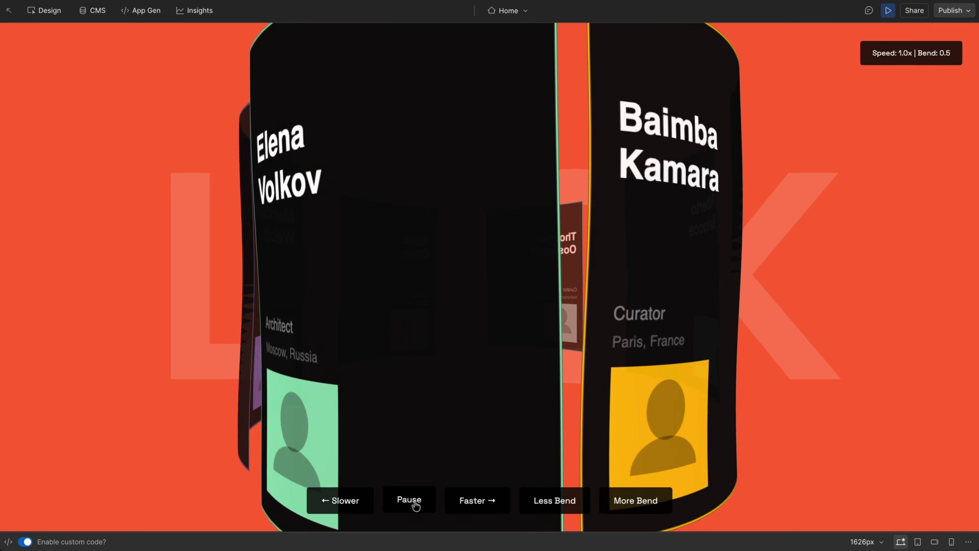
In preview, reduce the card bend to 0.05 and speed the carousel up to 2.3x
{"action": "left_click", "coordinate": [582, 501]}
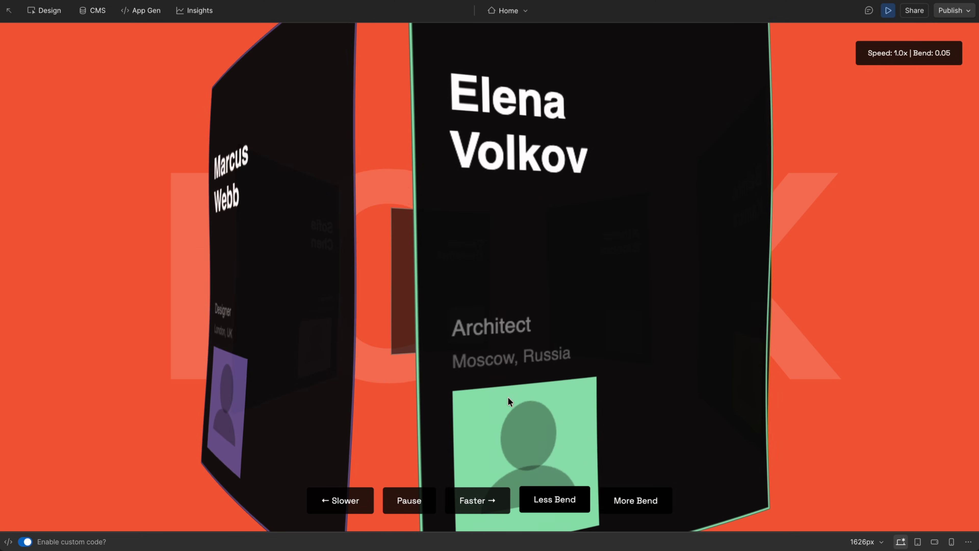
{"action": "left_click", "coordinate": [488, 507]}
{"action": "left_click", "coordinate": [489, 507]}
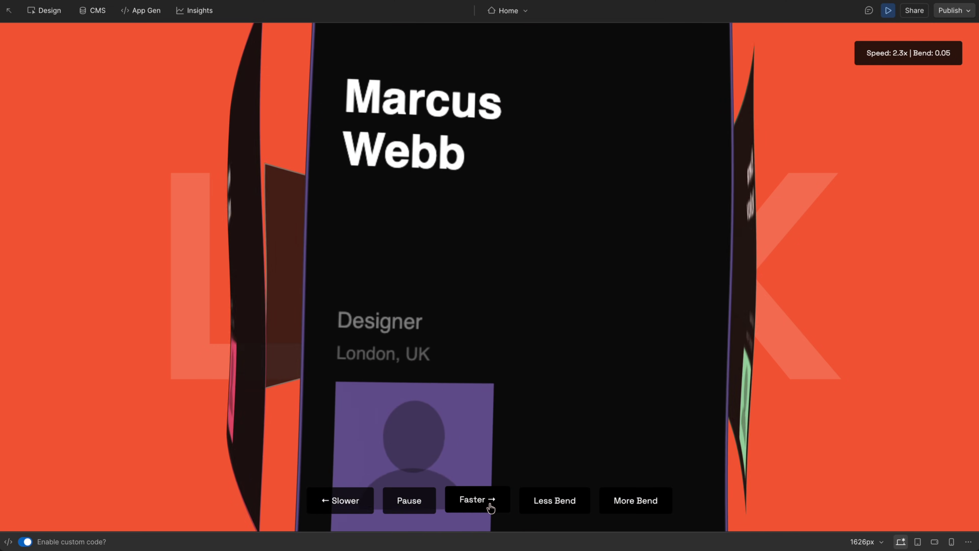
Exit preview and delete the Custom Element holding the 3D card marquee
{"action": "left_click", "coordinate": [888, 10]}
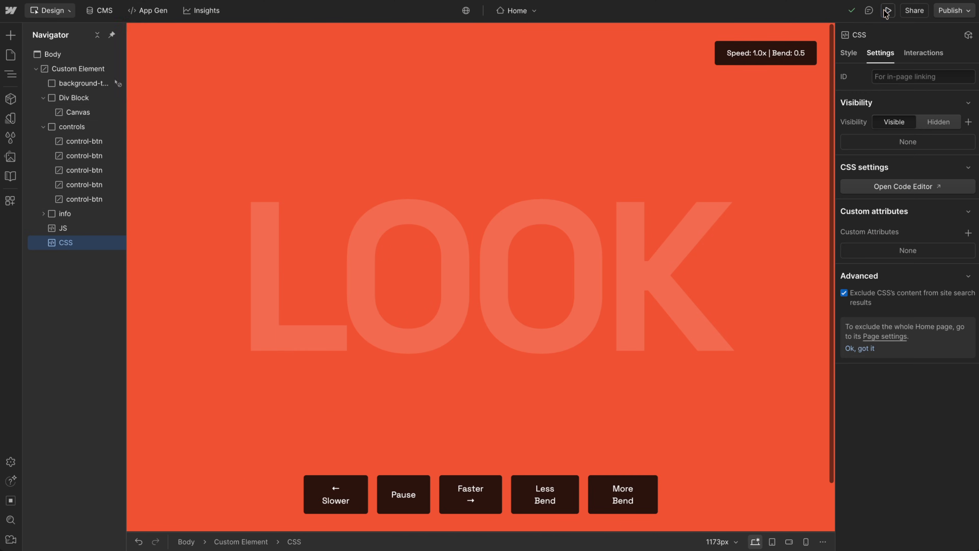
{"action": "left_click", "coordinate": [72, 78]}
{"action": "left_click", "coordinate": [73, 58]}
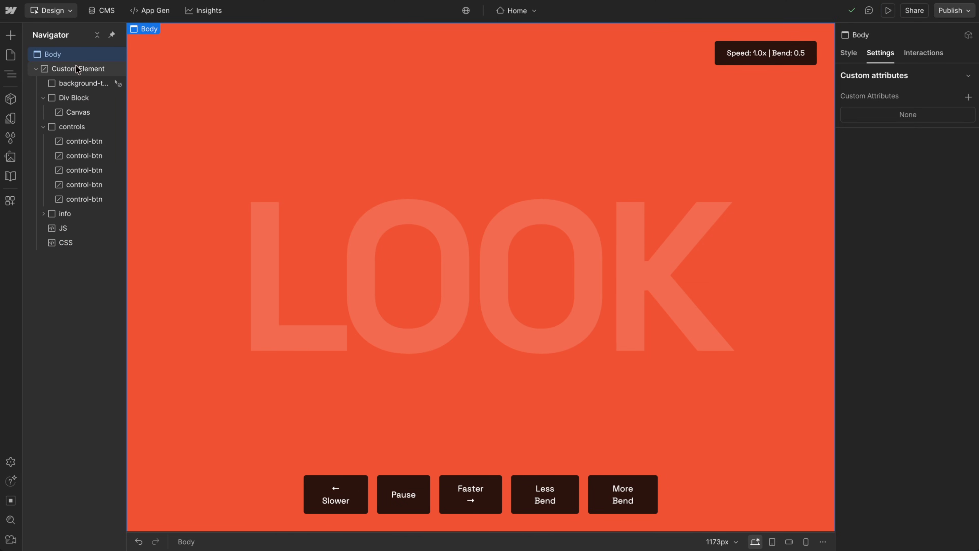
{"action": "left_click", "coordinate": [79, 68]}
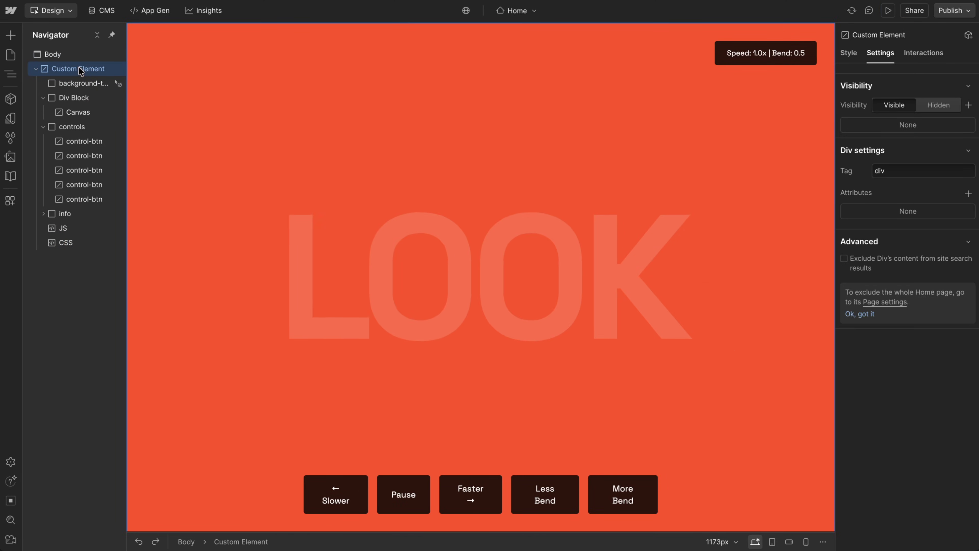
{"action": "key", "text": "ctrl+z"}
{"action": "key", "text": "ctrl+z"}
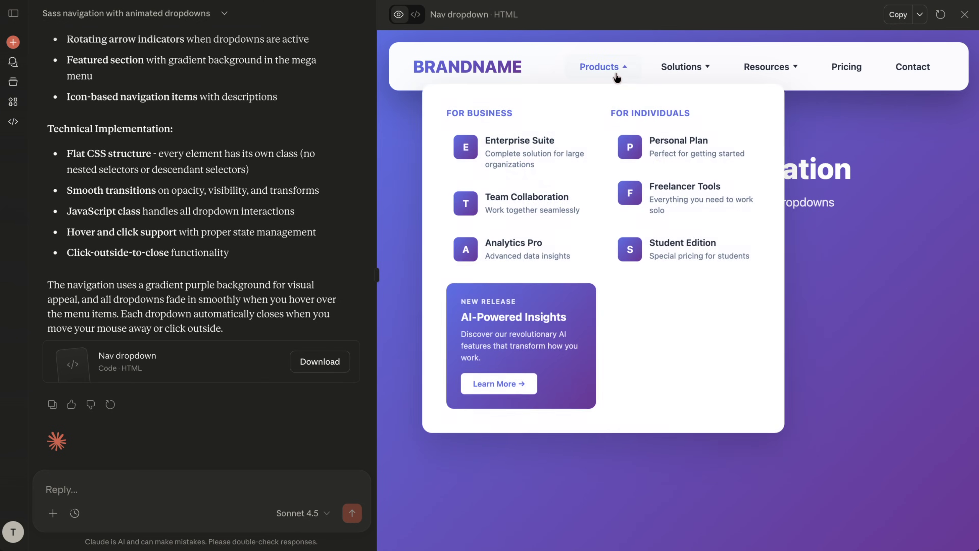
Copy the Nav dropdown code from Claude and replace the converter's old HTML with it
{"action": "left_click", "coordinate": [416, 16]}
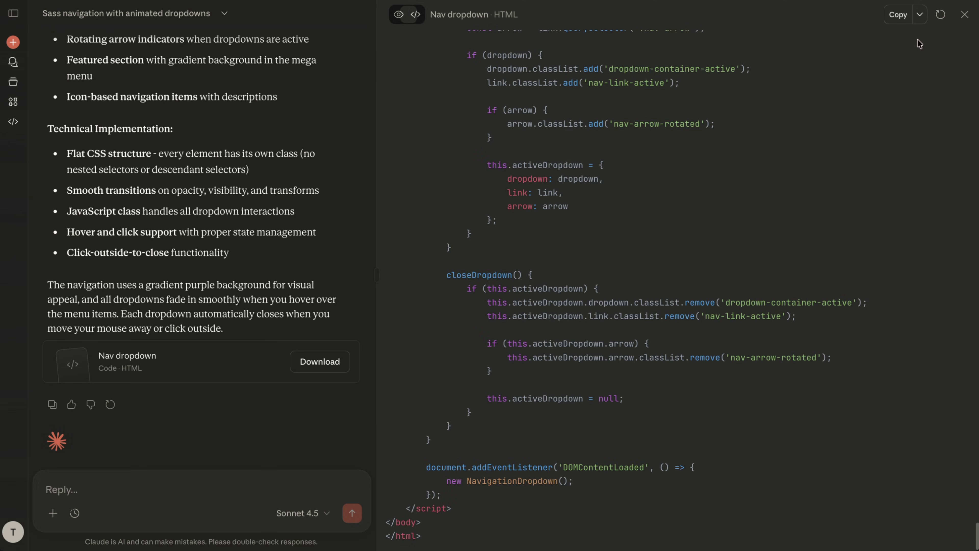
{"action": "left_click", "coordinate": [898, 14]}
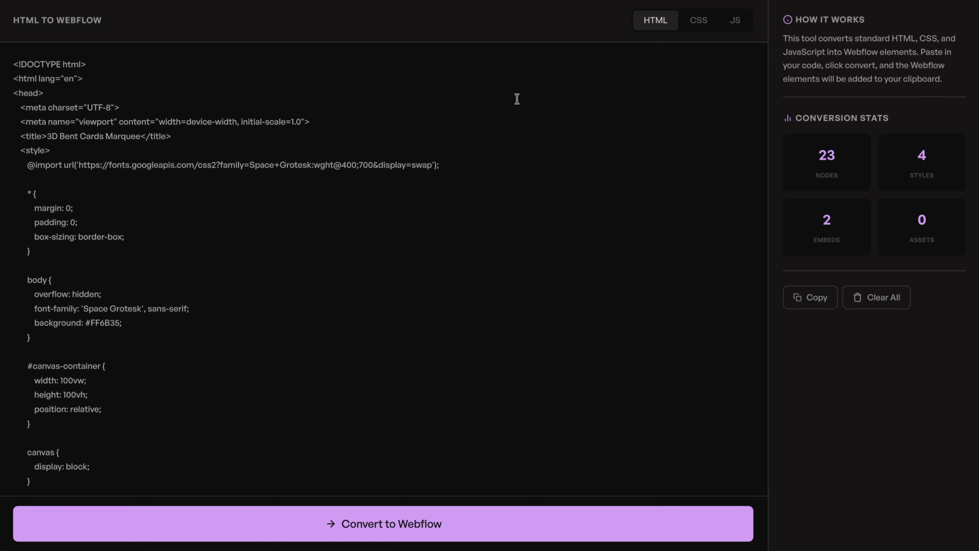
{"action": "key", "text": "ctrl+a"}
{"action": "key", "text": "BackSpace"}
{"action": "key", "text": "ctrl+v"}
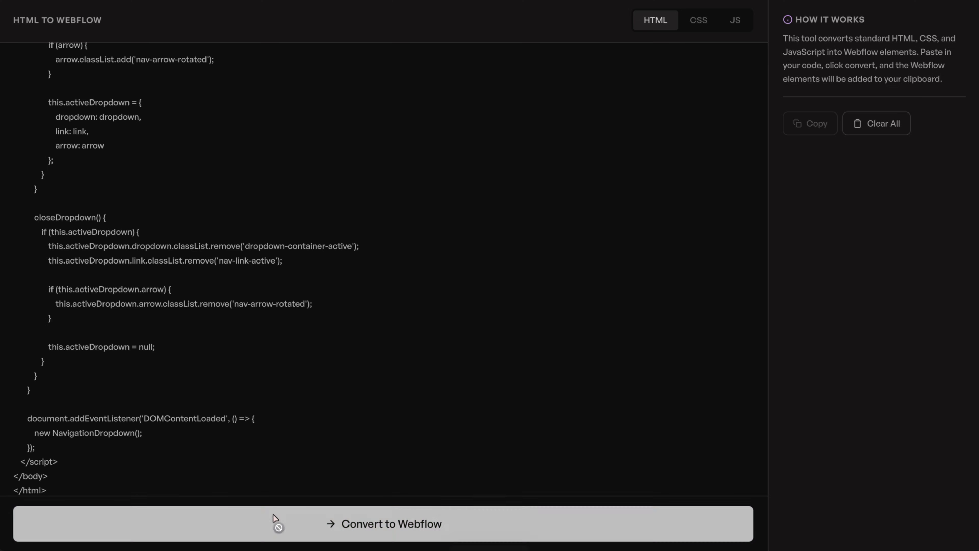
Convert the Nav dropdown to Webflow elements and paste it into the page Body
{"action": "left_click", "coordinate": [278, 523]}
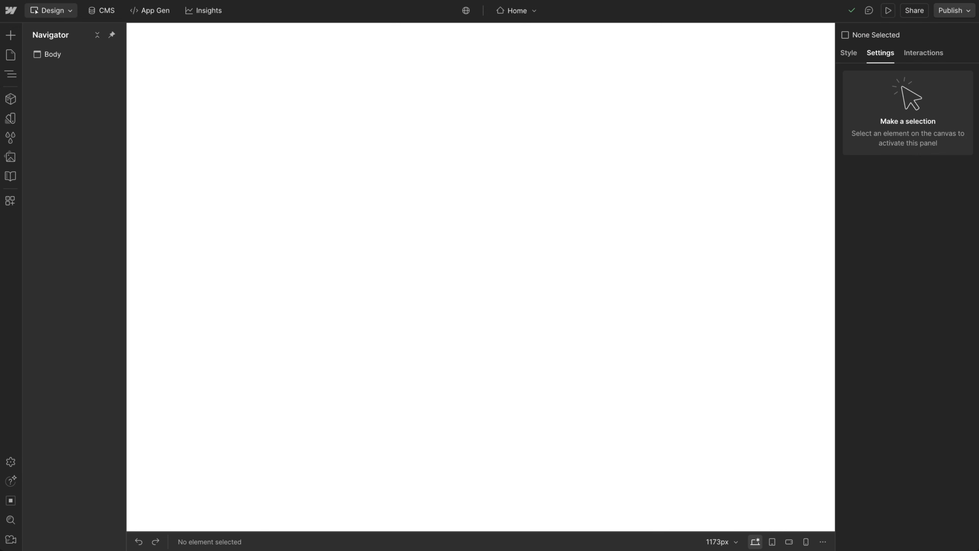
{"action": "left_click", "coordinate": [183, 129]}
{"action": "key", "text": "ctrl+v"}
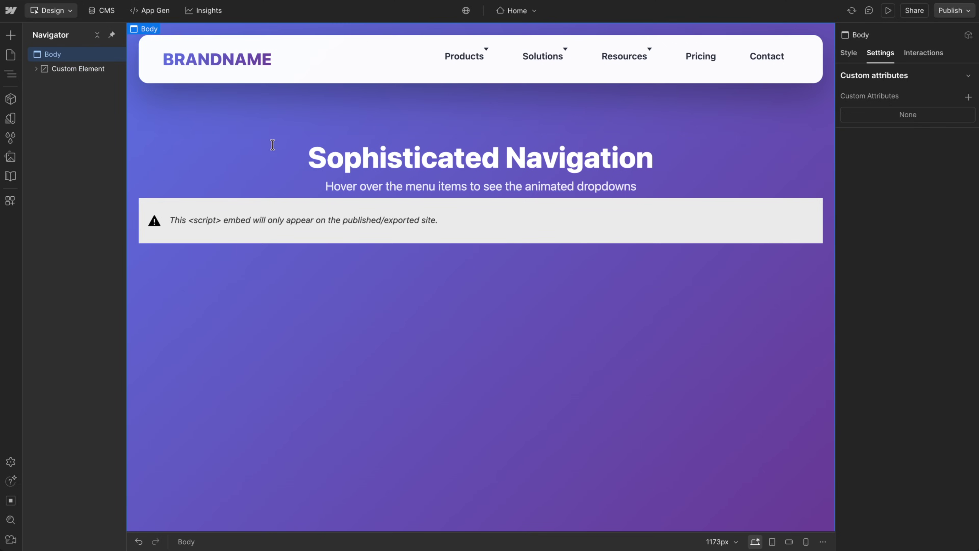
Check the Products and Solutions links' data-dropdown attributes, the heading, and nav-wrapper's styles
{"action": "left_click", "coordinate": [493, 59]}
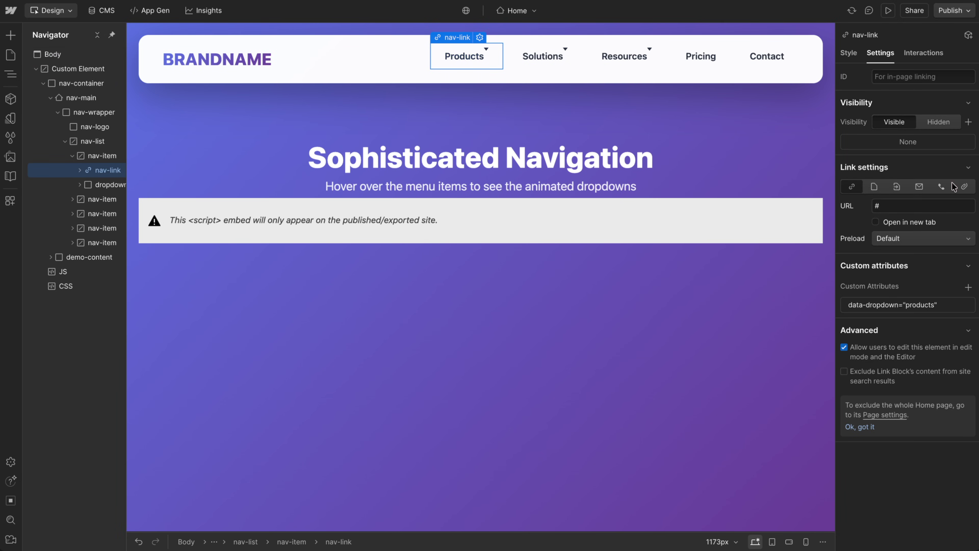
{"action": "left_click", "coordinate": [572, 62]}
{"action": "left_click", "coordinate": [317, 61]}
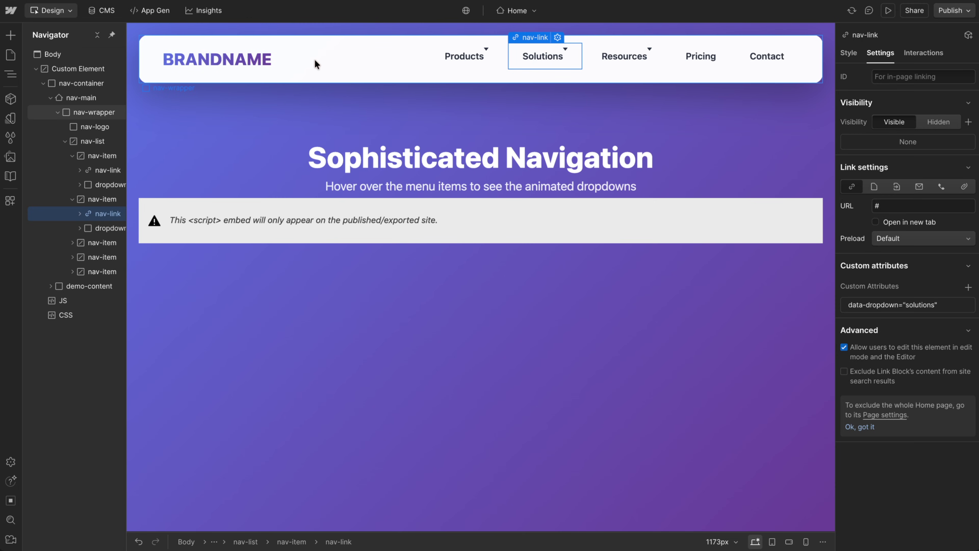
{"action": "left_click", "coordinate": [379, 164]}
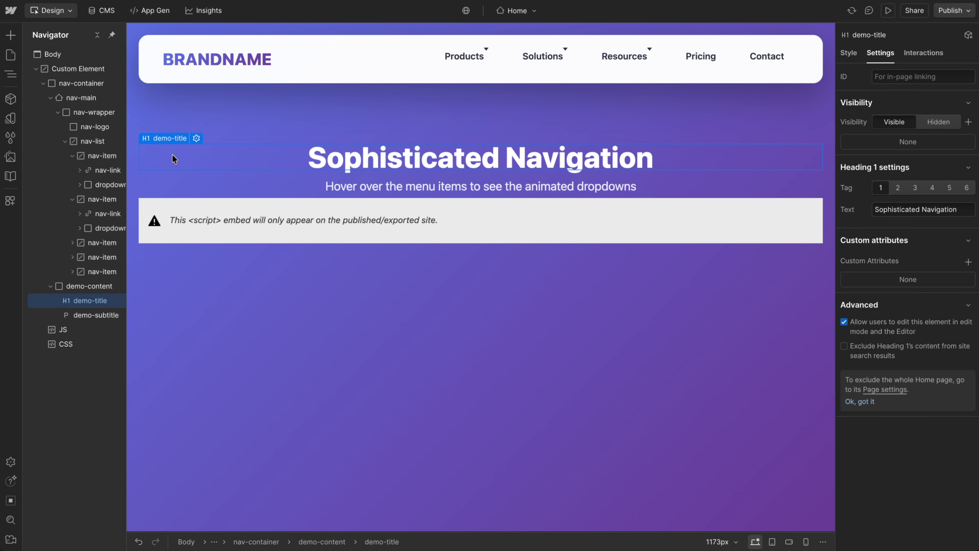
{"action": "left_click", "coordinate": [849, 53]}
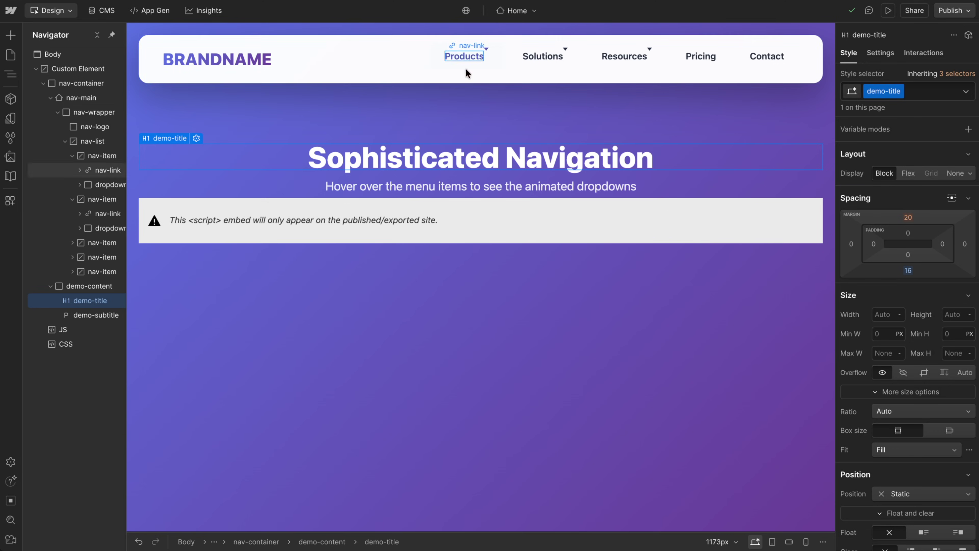
{"action": "left_click", "coordinate": [403, 75]}
{"action": "scroll", "coordinate": [924, 372], "scroll_direction": "down", "scroll_amount": 10}
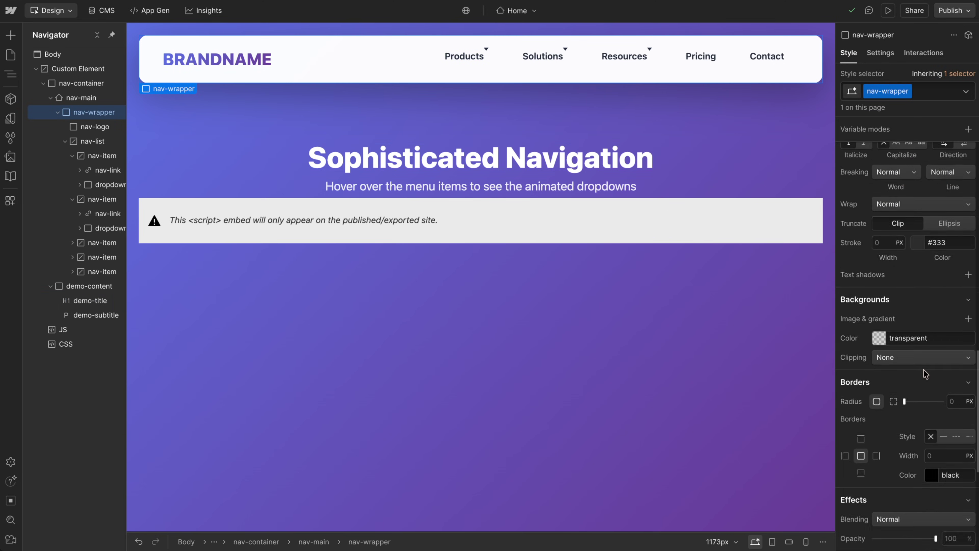
Check the outer box shadow on the parent nav-main element
{"action": "key", "text": "Up"}
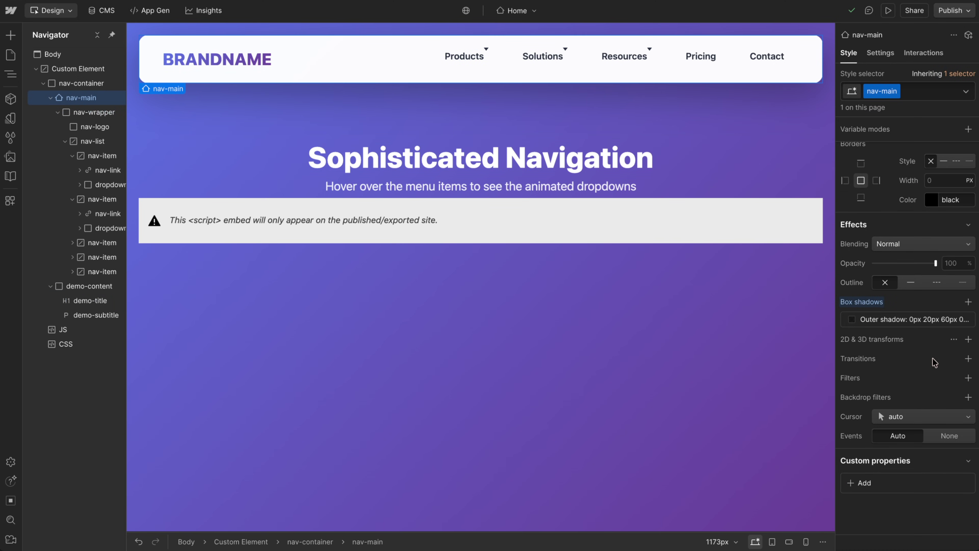
{"action": "left_click", "coordinate": [911, 319]}
{"action": "left_click", "coordinate": [529, 40]}
Review the BRANDNAME logo's clip-to-text background styling and open the JavaScript embed's code
{"action": "left_click", "coordinate": [212, 62]}
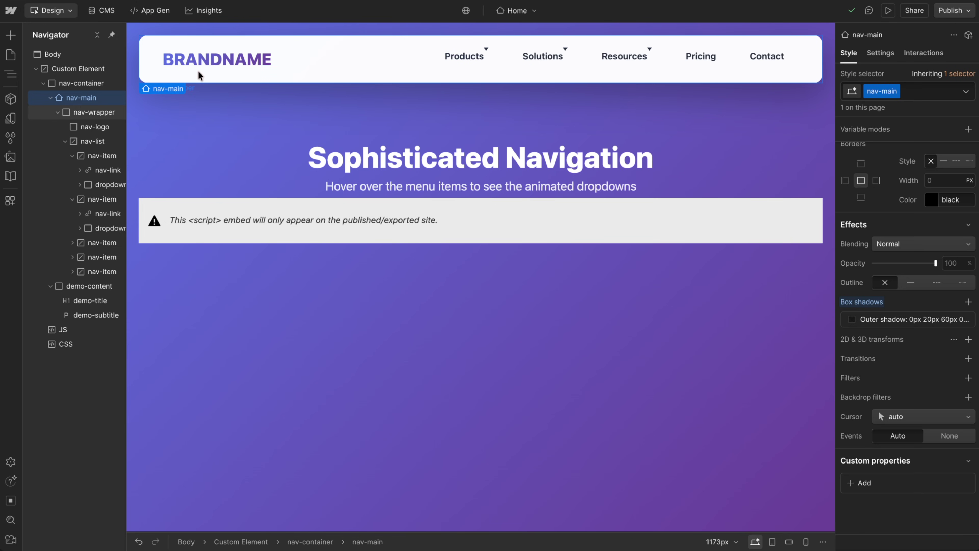
{"action": "scroll", "coordinate": [894, 297], "scroll_direction": "down", "scroll_amount": 2}
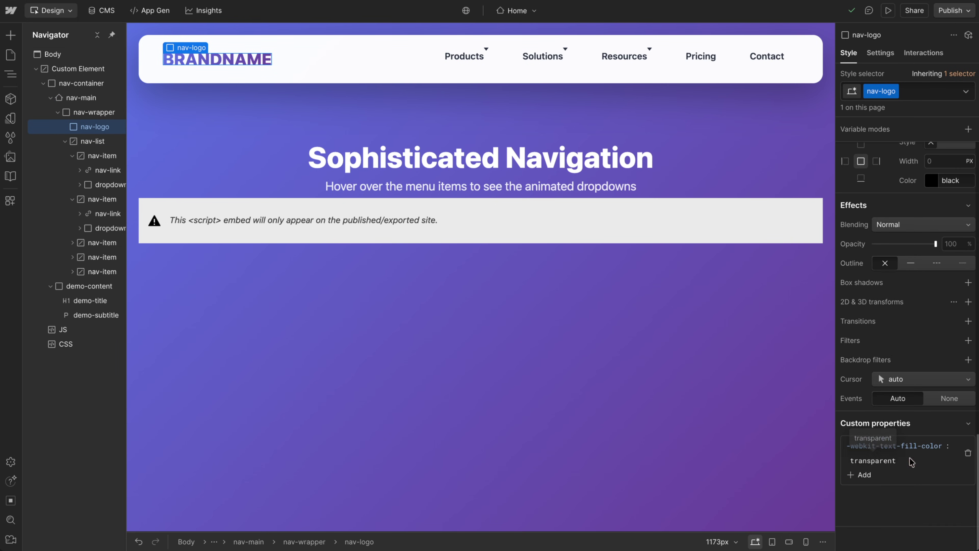
{"action": "scroll", "coordinate": [893, 297], "scroll_direction": "up", "scroll_amount": 10}
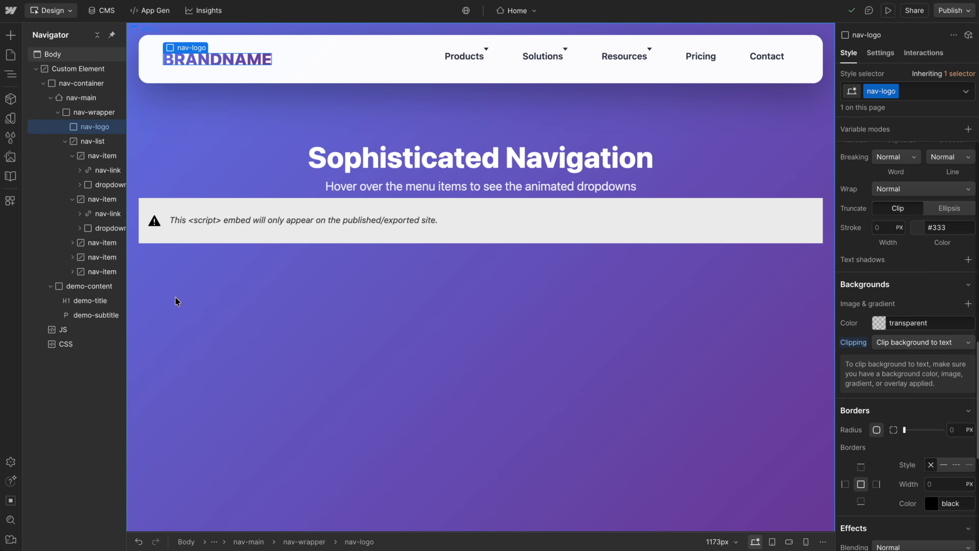
{"action": "double_click", "coordinate": [76, 334]}
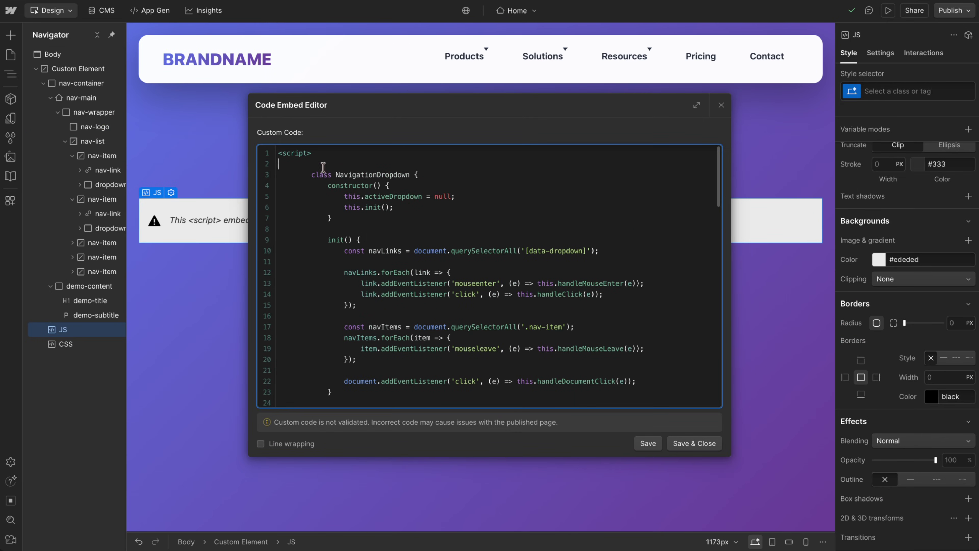
Review the NavigationDropdown class, then the CSS embed's dropdown-standard and dropdown-container-active rules
{"action": "left_click_drag", "start_coordinate": [323, 167], "coordinate": [332, 392]}
{"action": "left_click", "coordinate": [719, 103]}
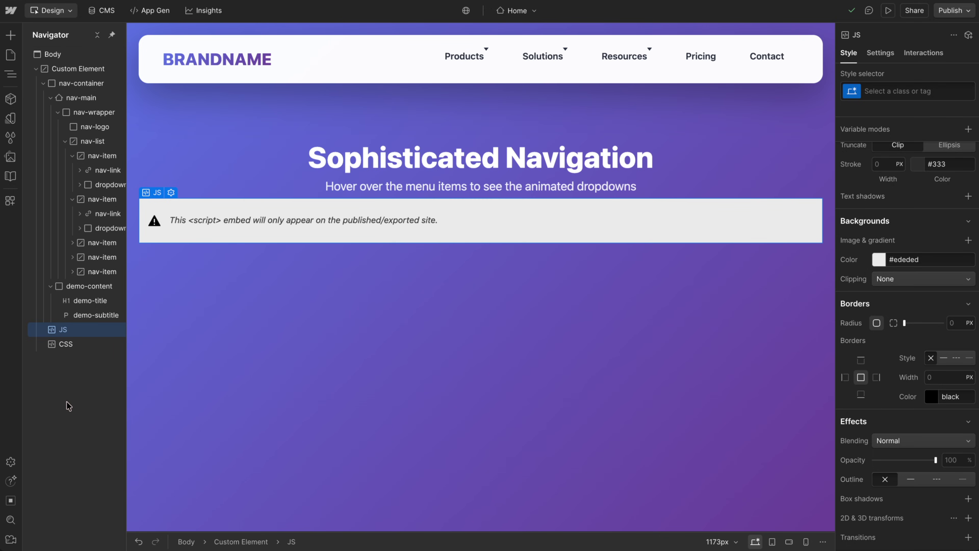
{"action": "double_click", "coordinate": [87, 345]}
{"action": "left_click_drag", "start_coordinate": [280, 160], "coordinate": [460, 159]}
{"action": "left_click", "coordinate": [386, 160]}
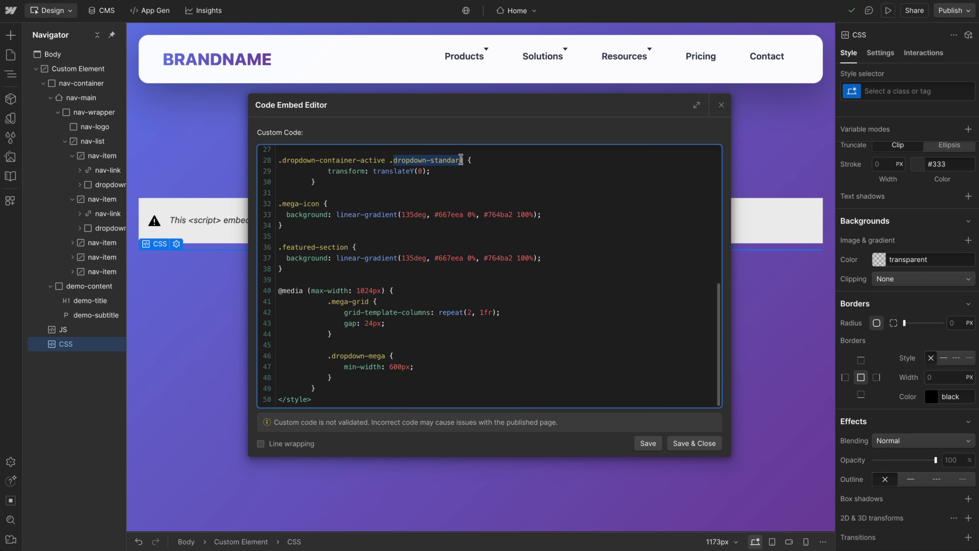
{"action": "left_click_drag", "start_coordinate": [314, 157], "coordinate": [379, 158]}
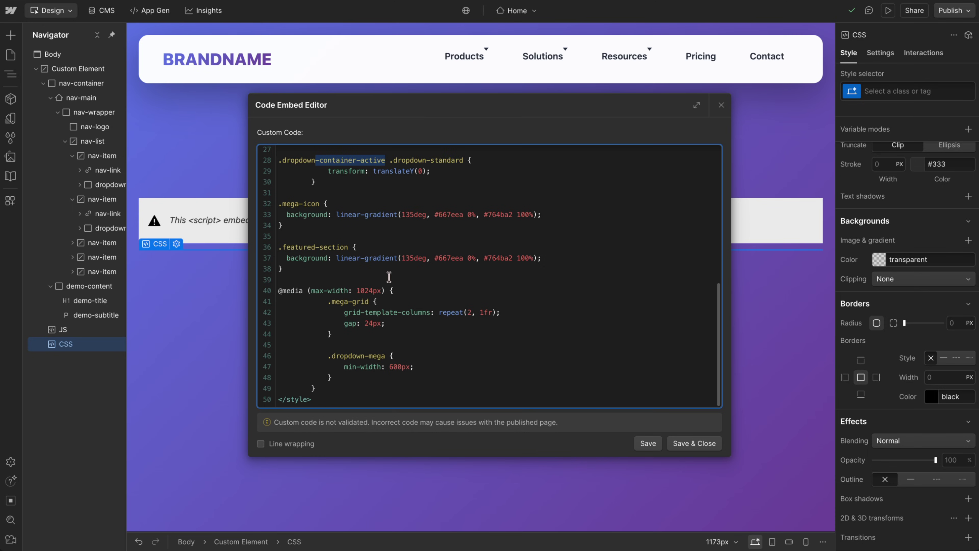
{"action": "scroll", "coordinate": [397, 254], "scroll_direction": "up", "scroll_amount": 8}
{"action": "scroll", "coordinate": [397, 255], "scroll_direction": "down", "scroll_amount": 8}
{"action": "left_click", "coordinate": [339, 292]}
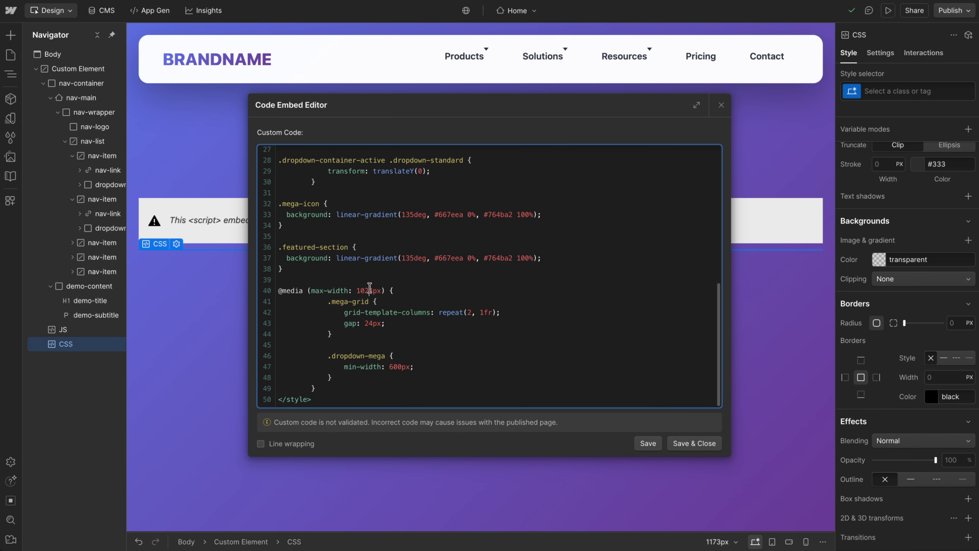
{"action": "left_click_drag", "start_coordinate": [357, 290], "coordinate": [412, 366]}
{"action": "left_click", "coordinate": [411, 353]}
{"action": "scroll", "coordinate": [443, 250], "scroll_direction": "up", "scroll_amount": 3}
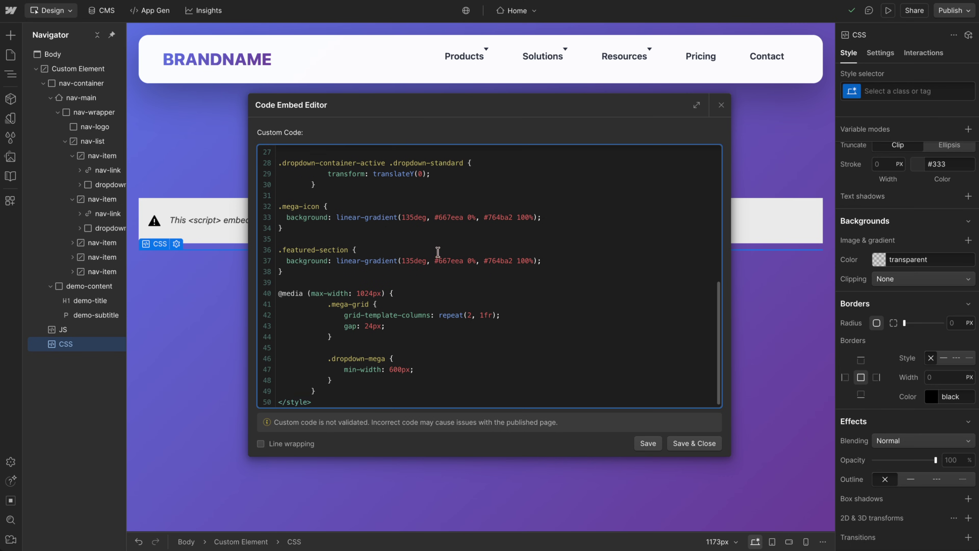
{"action": "left_click", "coordinate": [719, 106]}
{"action": "left_click", "coordinate": [711, 109]}
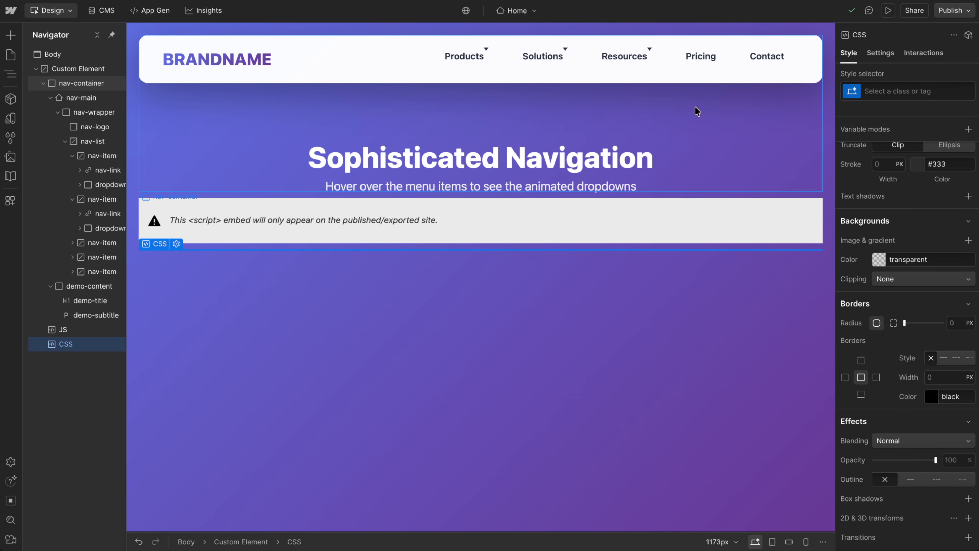
{"action": "key", "text": "shift+3"}
{"action": "left_click", "coordinate": [528, 69]}
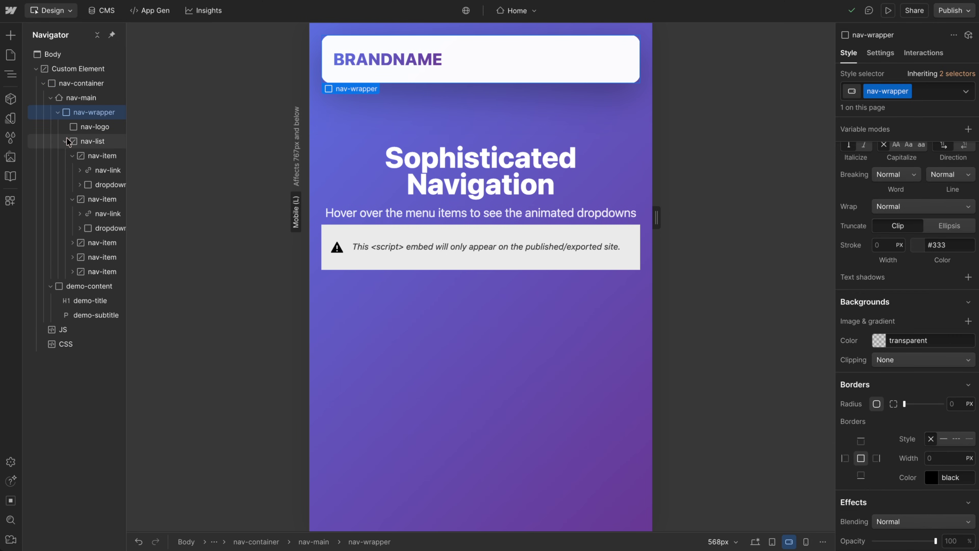
{"action": "left_click", "coordinate": [57, 112]}
{"action": "left_click", "coordinate": [79, 128]}
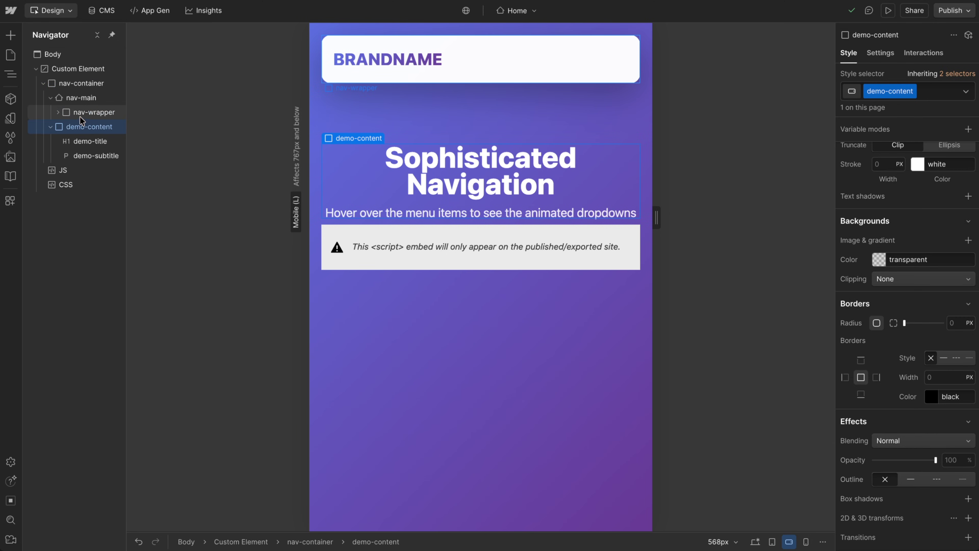
{"action": "left_click", "coordinate": [58, 112]}
{"action": "left_click", "coordinate": [65, 143]}
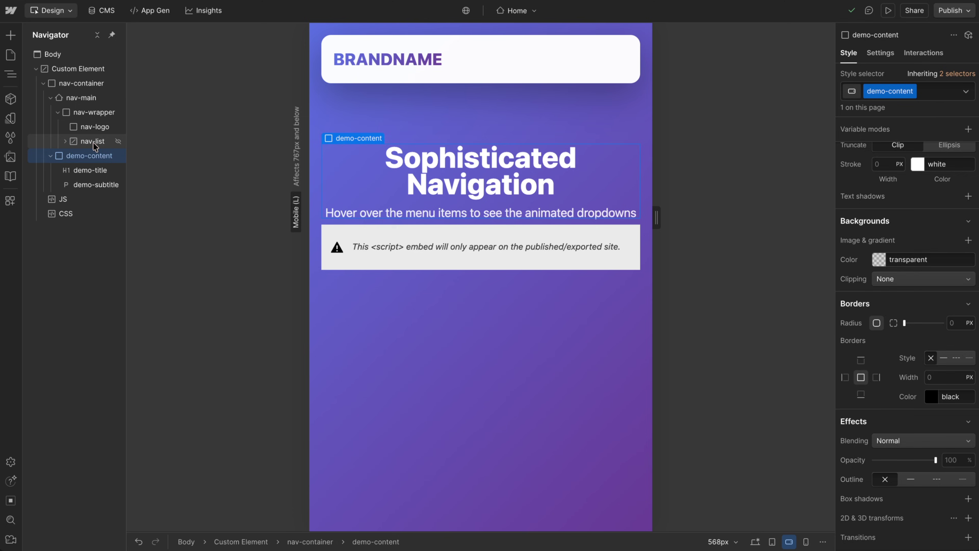
{"action": "left_click", "coordinate": [92, 141]}
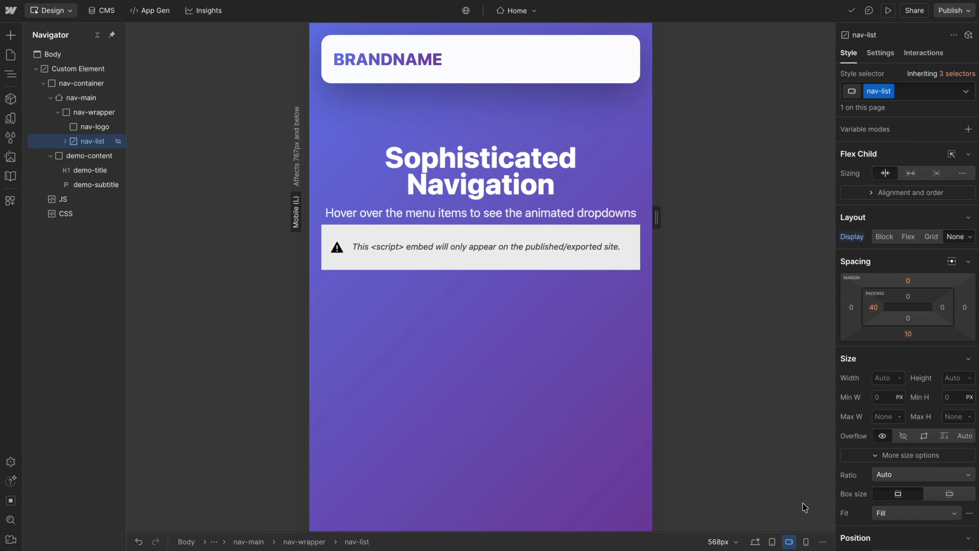
{"action": "left_click", "coordinate": [755, 541]}
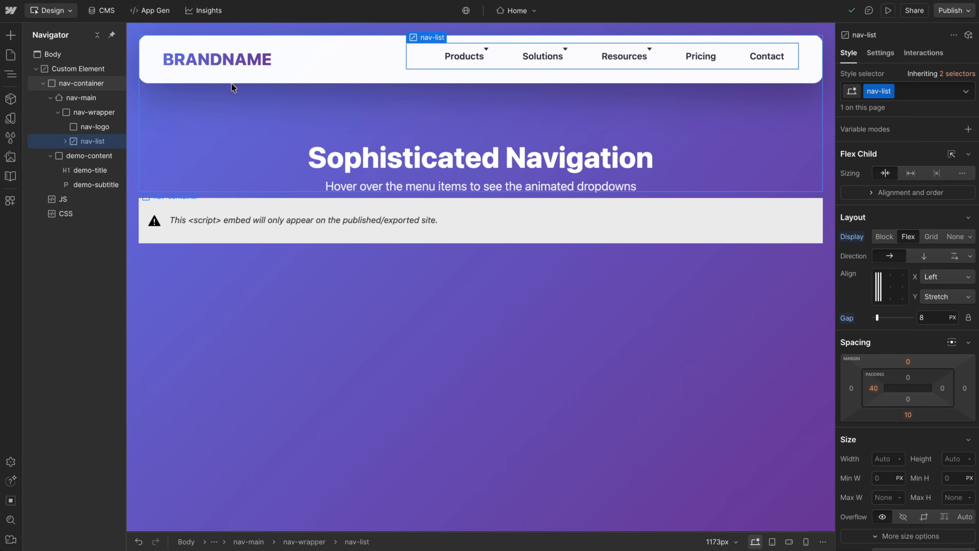
{"action": "left_click", "coordinate": [385, 158]}
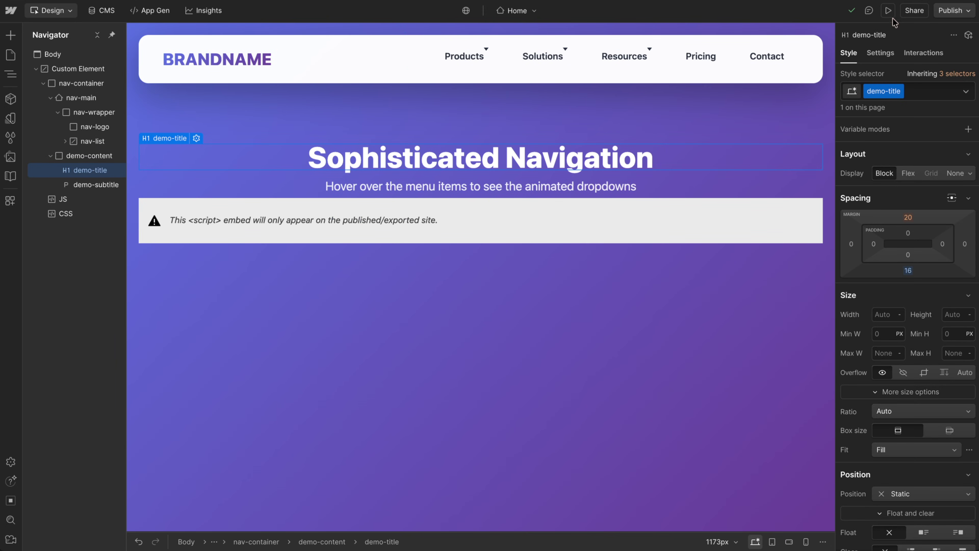
{"action": "left_click", "coordinate": [888, 11]}
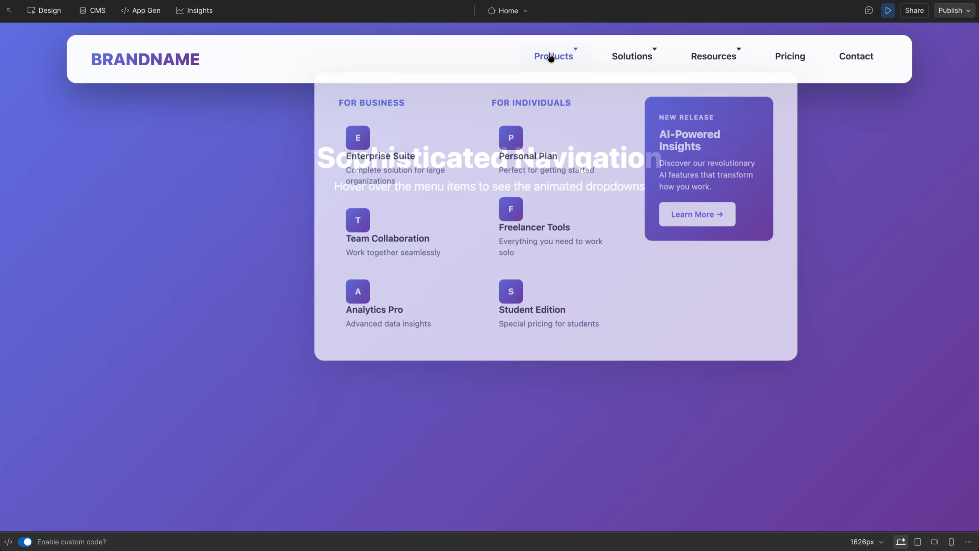
Try the Products mega-menu in preview, then delete the navigation's Custom Element
{"action": "mouse_move", "coordinate": [721, 63]}
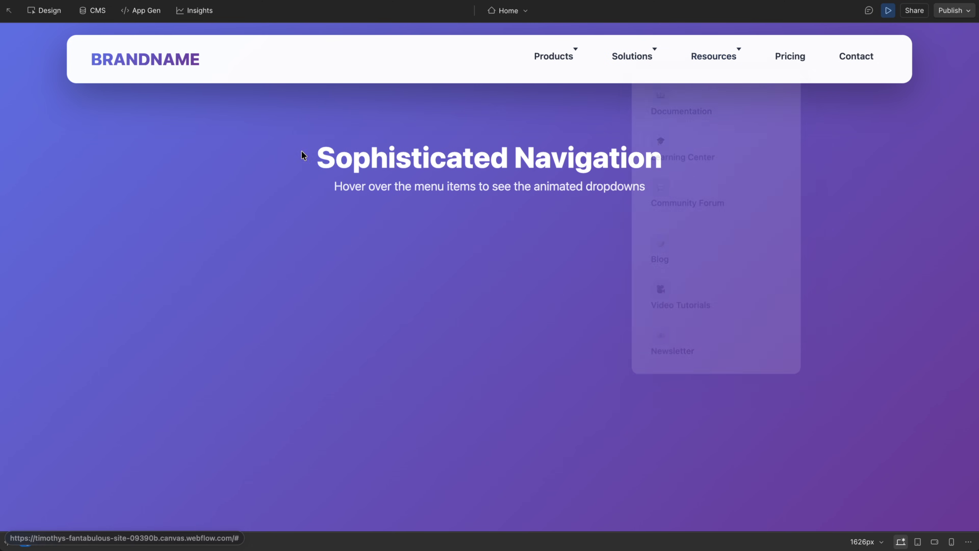
{"action": "left_click", "coordinate": [888, 11]}
{"action": "left_click", "coordinate": [65, 70]}
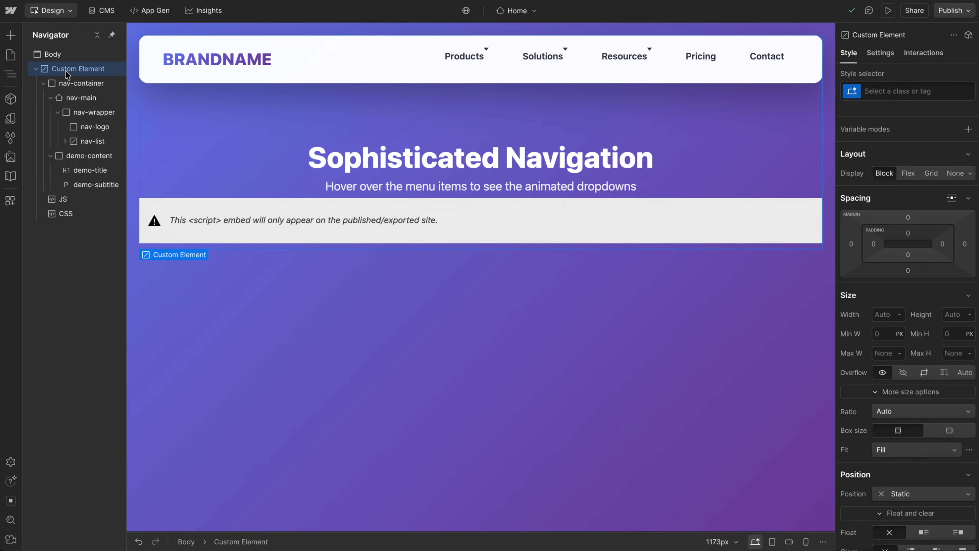
{"action": "key", "text": "Delete"}
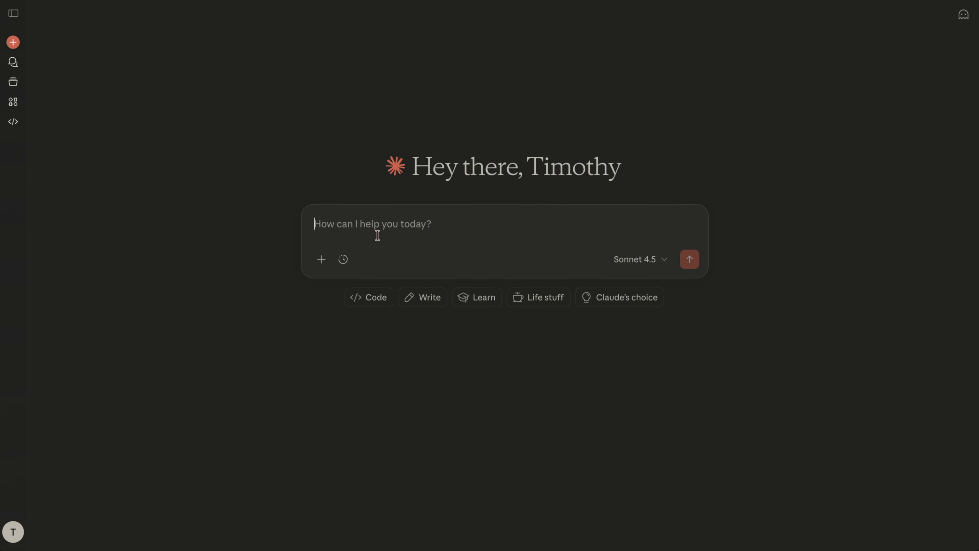
Paste the saved coding prompt from the note into Claude's message box
{"action": "left_click", "coordinate": [695, 546]}
{"action": "left_click", "coordinate": [527, 216]}
{"action": "type", "text": "Write vanilla HTML, CSS, and JS using REM units instead of PX, BEM-style class naming, class-only styling (no tags/IDs), no descendant selectors, and simple selectors, avoid heavy utility classes usage and complex pseudo-selectors."}
Review the prompt's HTML/CSS/JS, BEM naming, no tag/ID/descendant selector and utility-class requirements
{"action": "left_click_drag", "start_coordinate": [373, 224], "coordinate": [470, 224]}
{"action": "left_click", "coordinate": [469, 224]}
{"action": "left_click_drag", "start_coordinate": [405, 225], "coordinate": [427, 225]}
{"action": "left_click", "coordinate": [426, 226]}
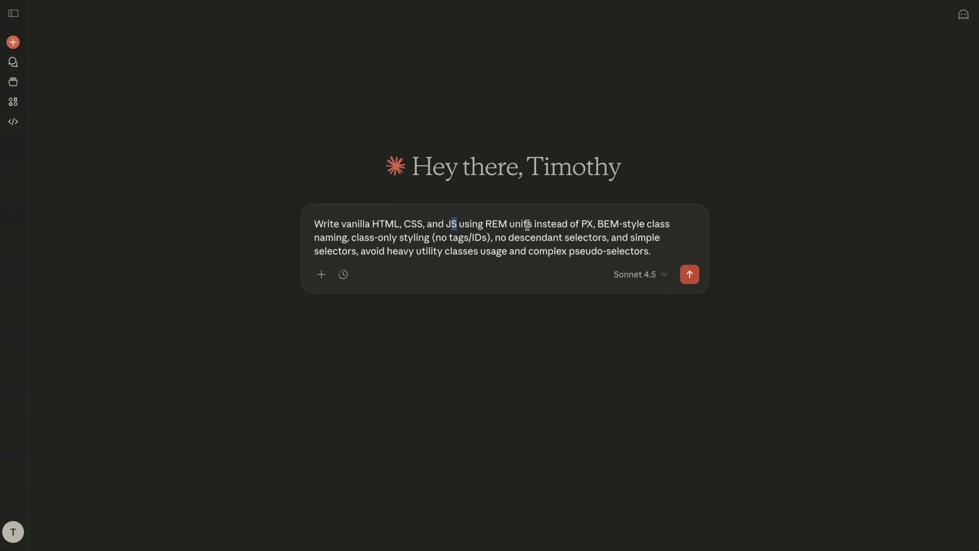
{"action": "left_click", "coordinate": [480, 223]}
{"action": "left_click_drag", "start_coordinate": [606, 224], "coordinate": [355, 238]}
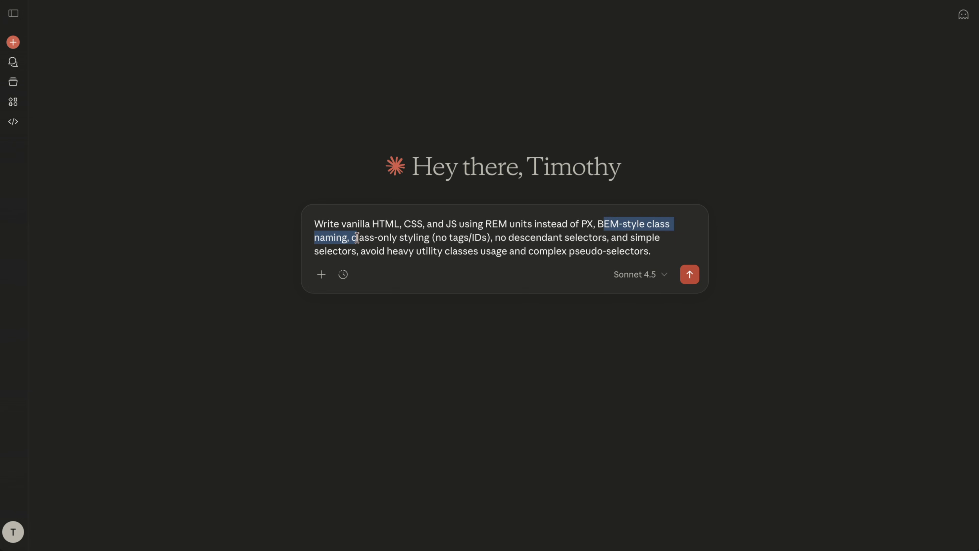
{"action": "left_click", "coordinate": [393, 238]}
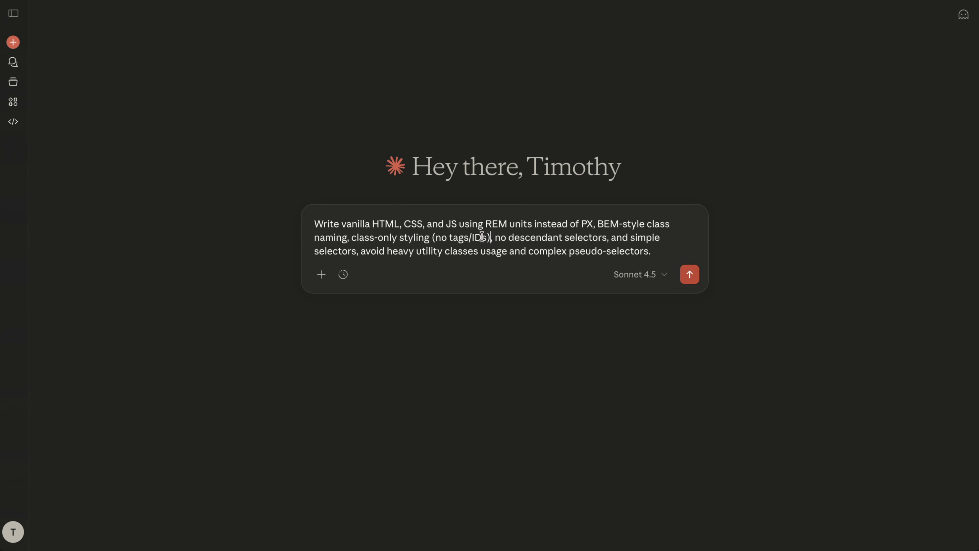
{"action": "left_click_drag", "start_coordinate": [484, 237], "coordinate": [427, 237]}
{"action": "left_click_drag", "start_coordinate": [524, 237], "coordinate": [646, 237]}
{"action": "left_click", "coordinate": [592, 238]}
{"action": "left_click_drag", "start_coordinate": [408, 253], "coordinate": [656, 250]}
{"action": "left_click", "coordinate": [656, 251]}
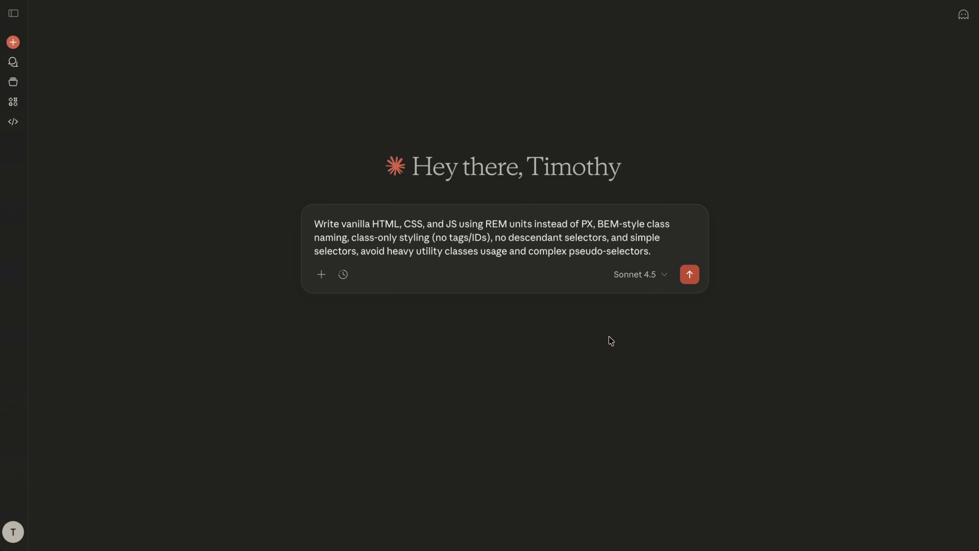
Attach the Elevation Worship screenshot (image 1) and send the prompt
{"action": "left_click", "coordinate": [320, 275]}
{"action": "left_click", "coordinate": [334, 297]}
{"action": "left_click", "coordinate": [347, 184]}
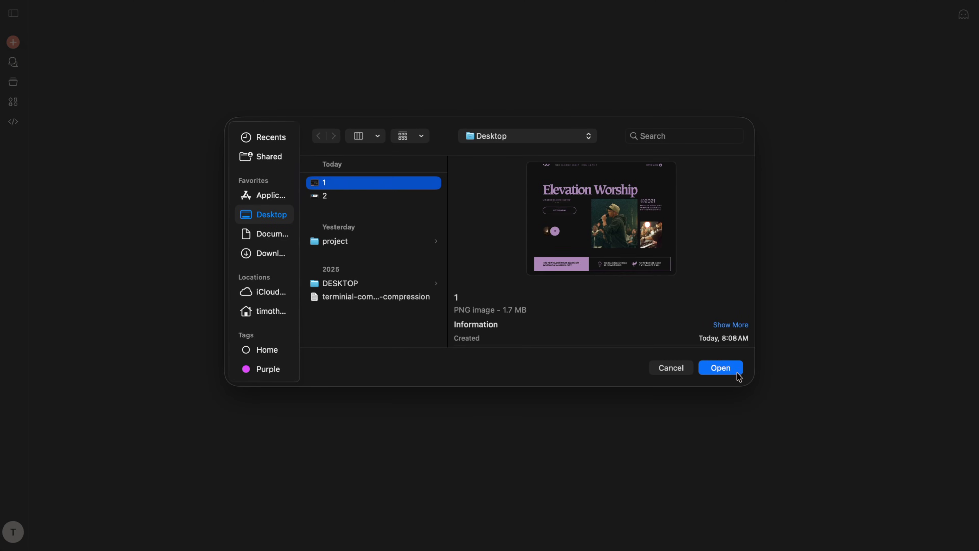
{"action": "left_click", "coordinate": [729, 367]}
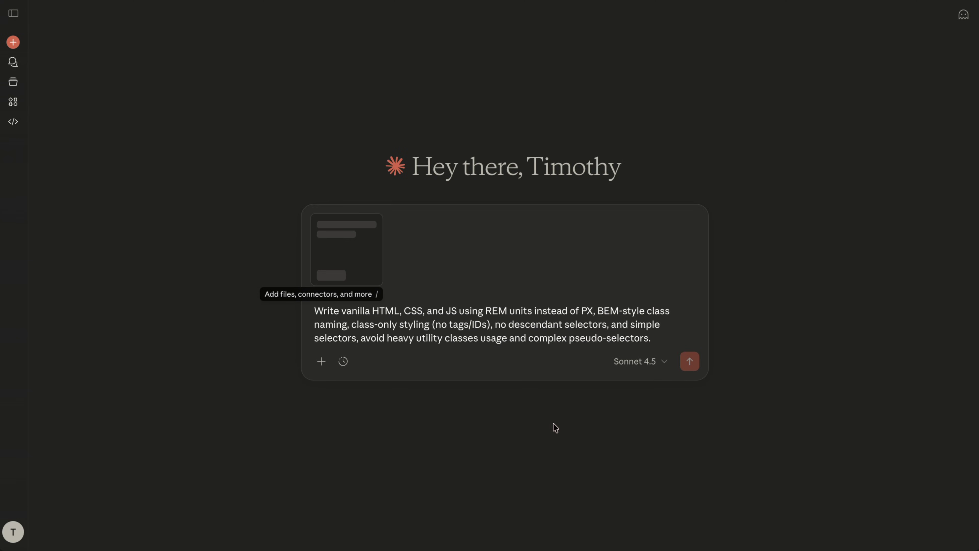
{"action": "left_click", "coordinate": [690, 361]}
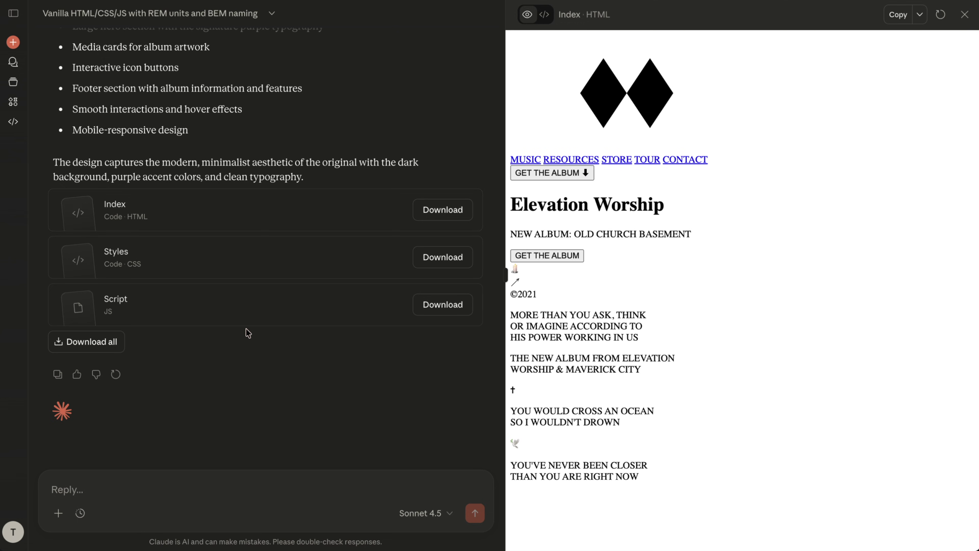
Switch Claude's Index artifact to code view and copy its HTML
{"action": "left_click", "coordinate": [544, 14]}
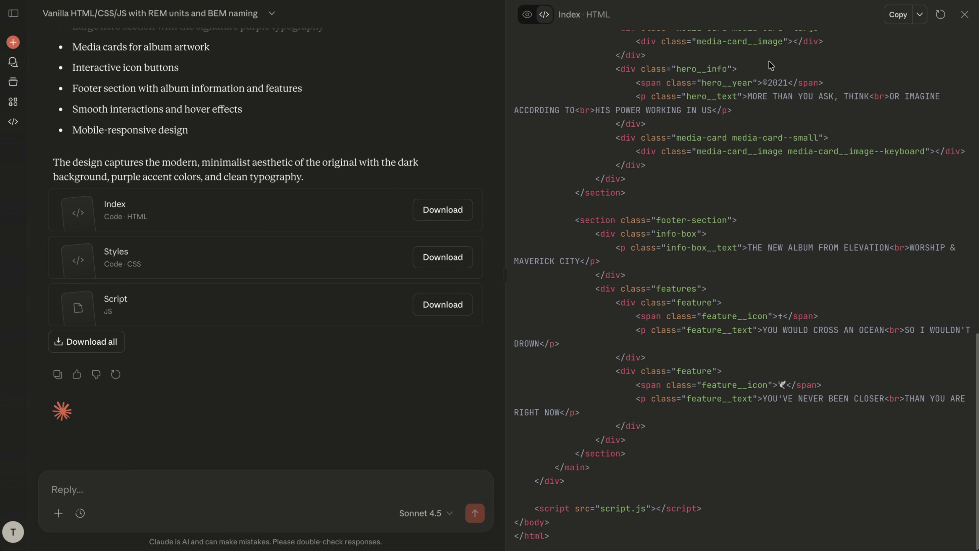
{"action": "left_click", "coordinate": [897, 14]}
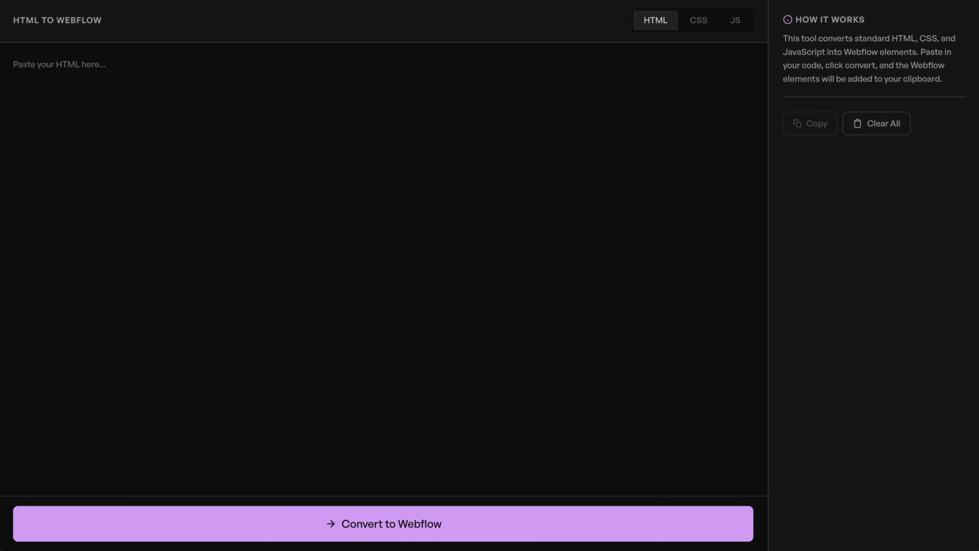
Paste the Index HTML into the converter and add the Styles CSS to its CSS field
{"action": "key", "text": "ctrl+v"}
{"action": "left_click", "coordinate": [700, 24]}
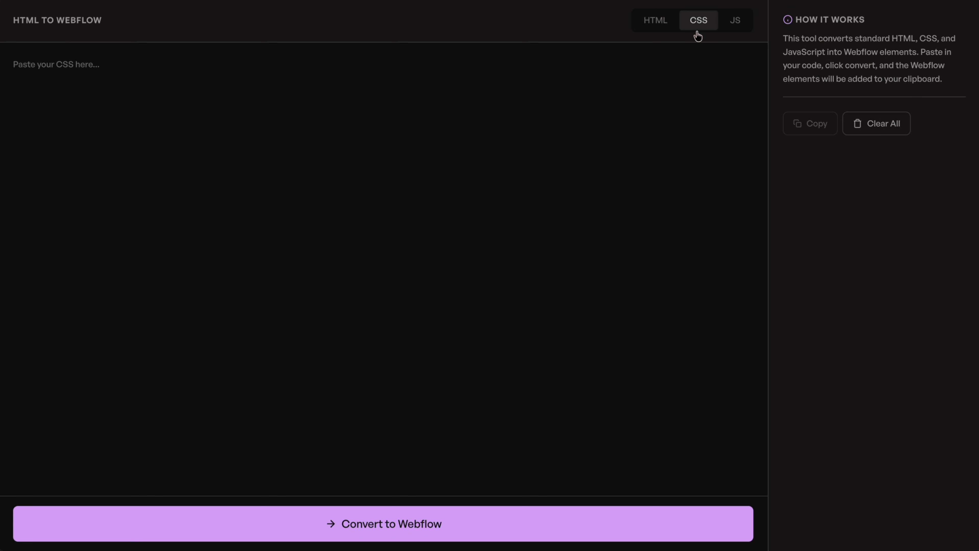
{"action": "key", "text": "alt+Tab"}
{"action": "left_click", "coordinate": [203, 260]}
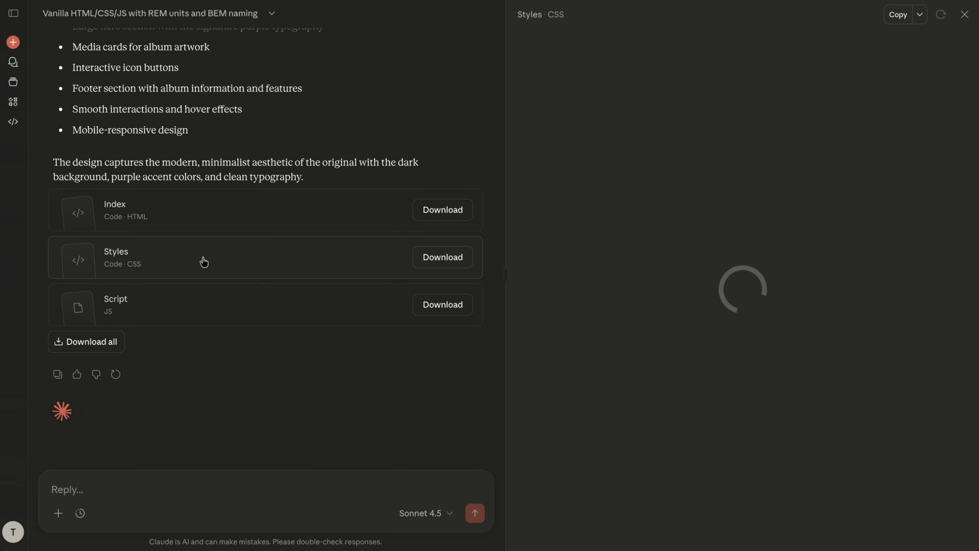
{"action": "left_click", "coordinate": [893, 19]}
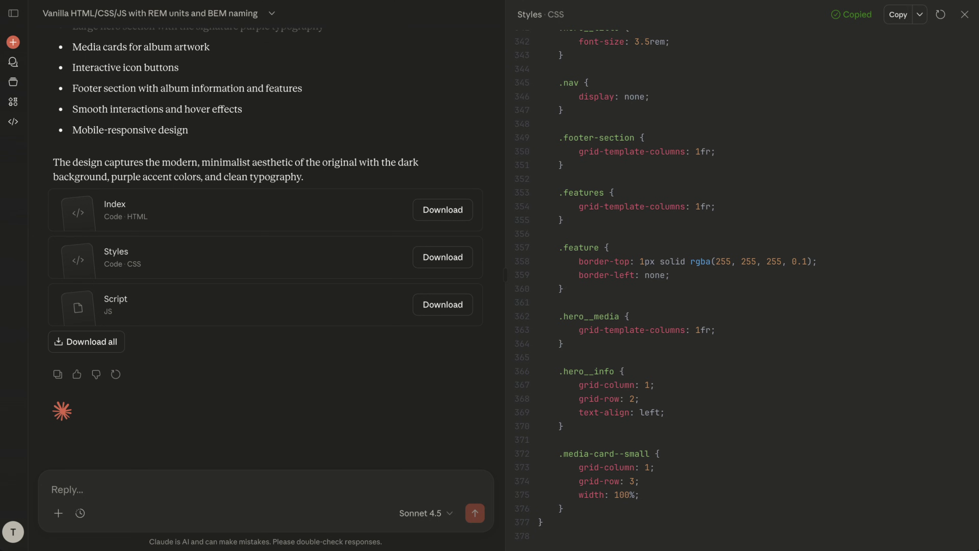
{"action": "key", "text": "alt+Tab"}
{"action": "key", "text": "ctrl+v"}
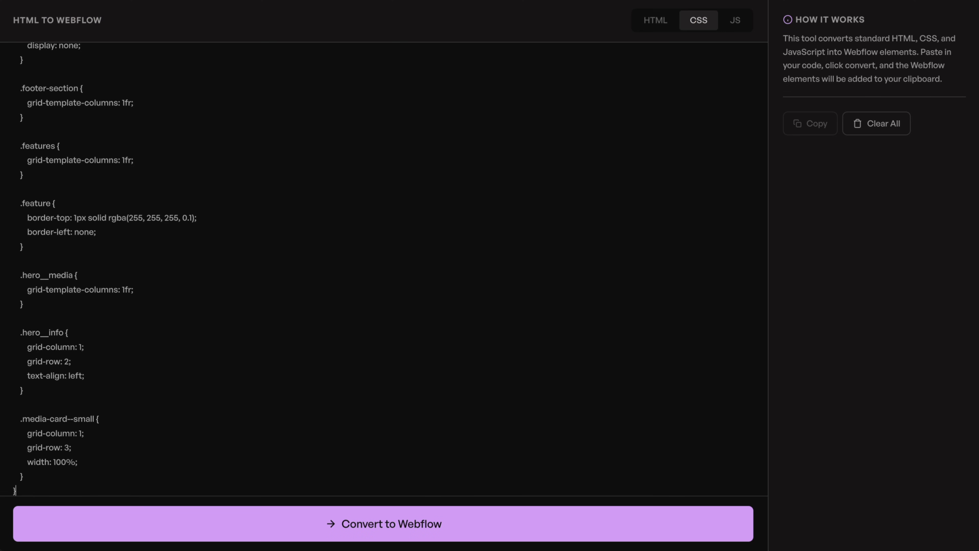
Add the Script JavaScript to the converter's JS field and convert everything to Webflow
{"action": "key", "text": "alt+Tab"}
{"action": "left_click", "coordinate": [180, 293]}
{"action": "left_click", "coordinate": [898, 18]}
{"action": "key", "text": "alt+Tab"}
{"action": "left_click", "coordinate": [737, 27]}
{"action": "left_click", "coordinate": [439, 166]}
{"action": "key", "text": "ctrl+v"}
{"action": "left_click", "coordinate": [244, 522]}
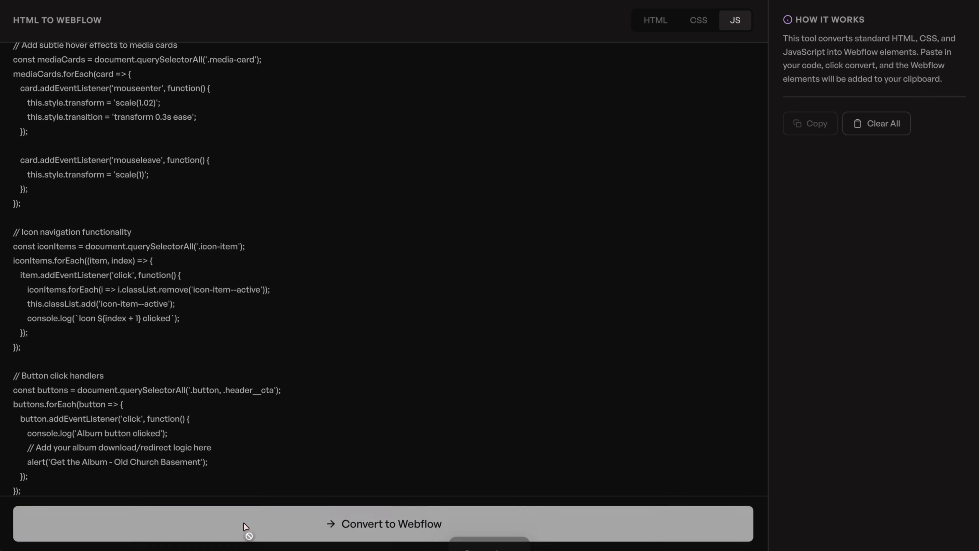
{"action": "key", "text": "alt+Tab"}
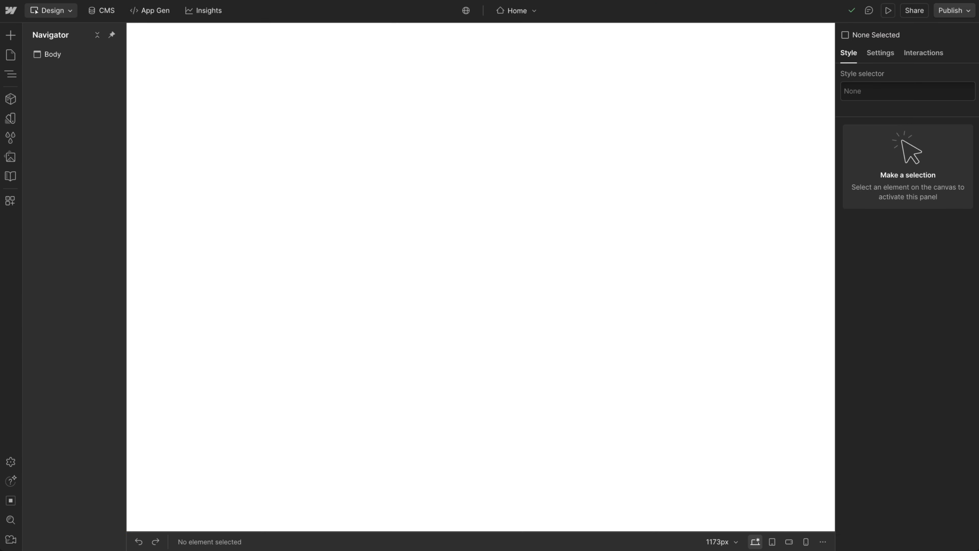
Paste the converted page into the Body and inspect the title, NEW ALBUM subtitle and hero icons
{"action": "left_click", "coordinate": [670, 284]}
{"action": "key", "text": "ctrl+v"}
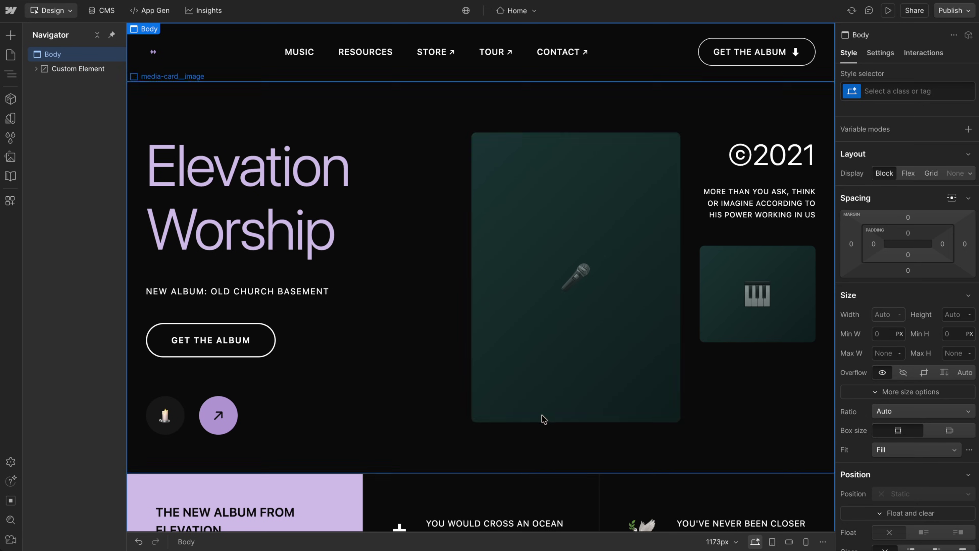
{"action": "left_click", "coordinate": [778, 154]}
{"action": "left_click", "coordinate": [759, 203]}
{"action": "left_click", "coordinate": [247, 200]}
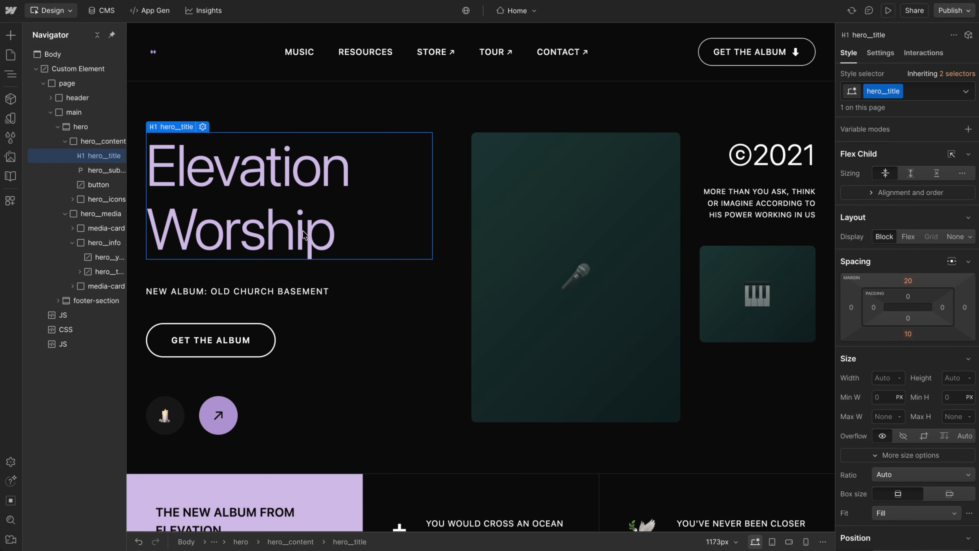
{"action": "left_click", "coordinate": [238, 292]}
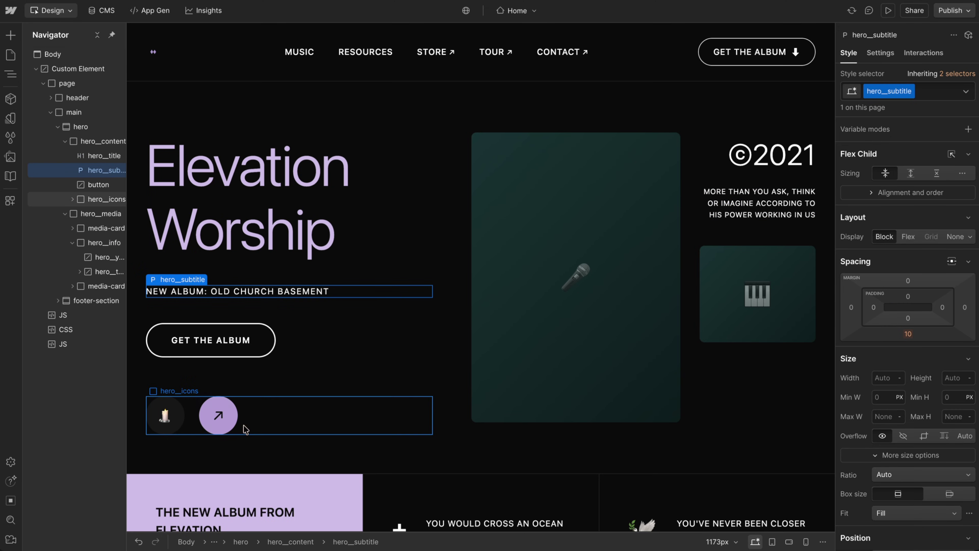
{"action": "left_click", "coordinate": [234, 427]}
{"action": "scroll", "coordinate": [858, 284], "scroll_direction": "down", "scroll_amount": 10}
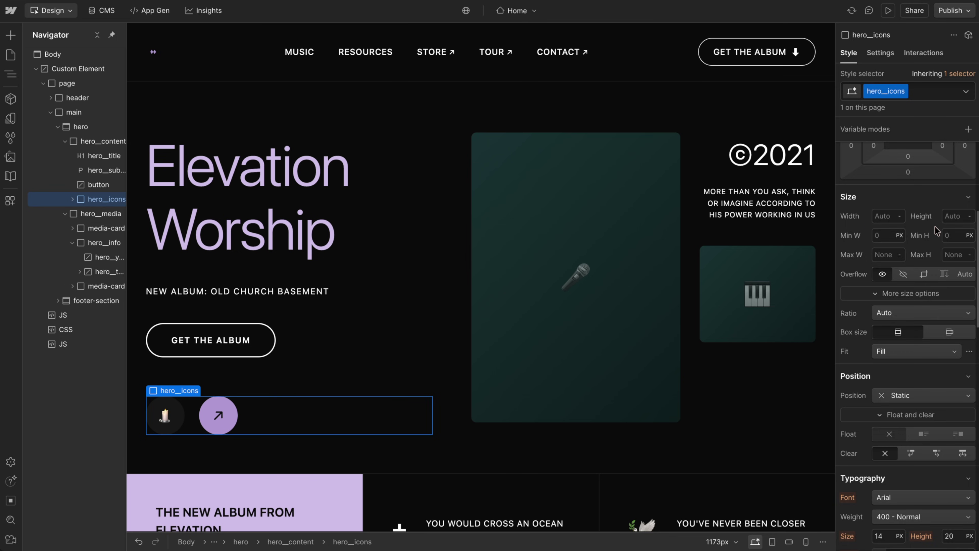
{"action": "left_click", "coordinate": [214, 234]}
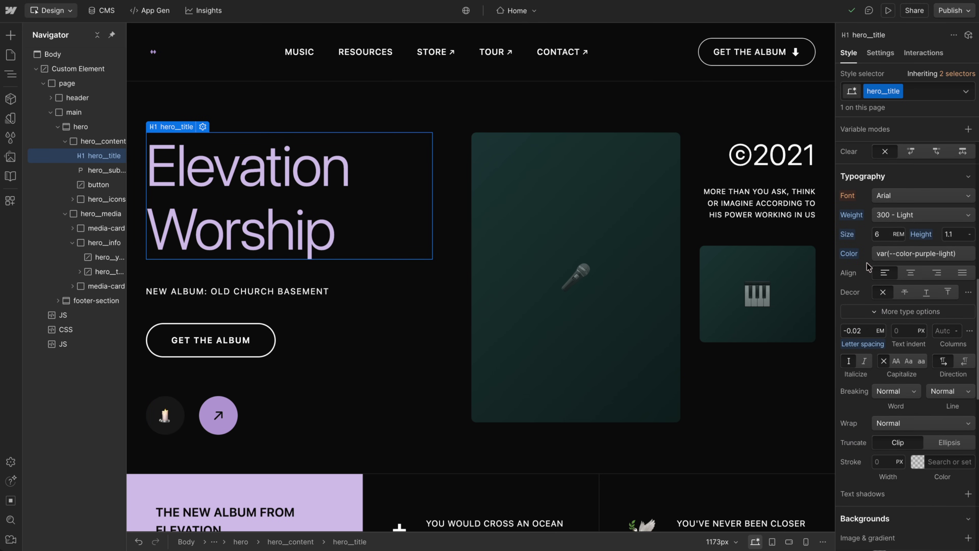
Review the CSS embed's :root colour variables, then open the JS embed's code
{"action": "double_click", "coordinate": [66, 329]}
{"action": "left_click_drag", "start_coordinate": [284, 237], "coordinate": [389, 283]}
{"action": "left_click", "coordinate": [390, 283]}
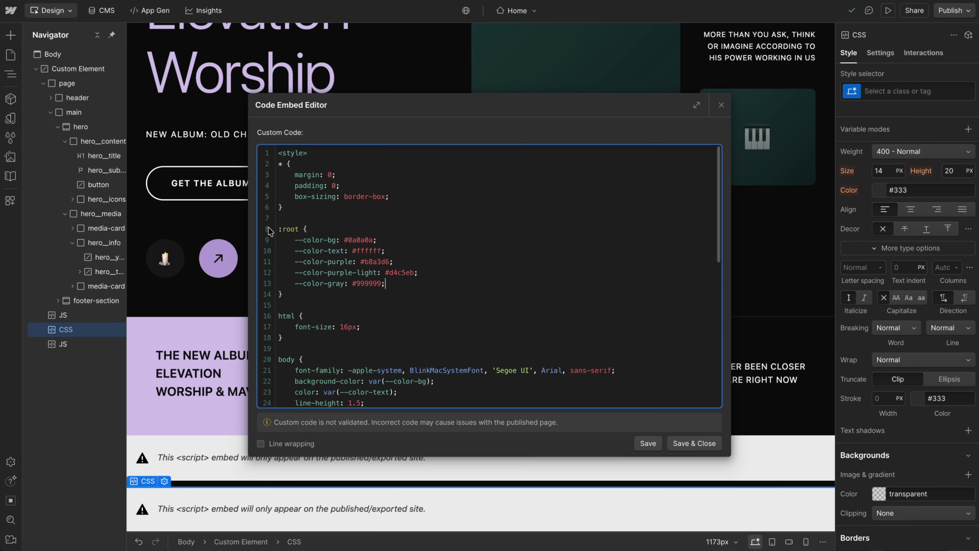
{"action": "left_click", "coordinate": [722, 107]}
{"action": "left_click", "coordinate": [275, 329]}
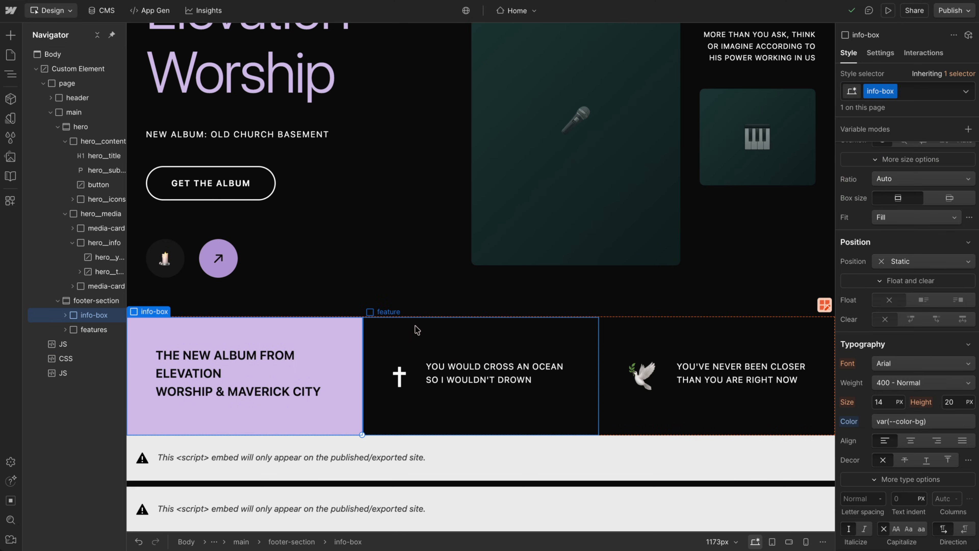
{"action": "double_click", "coordinate": [76, 344]}
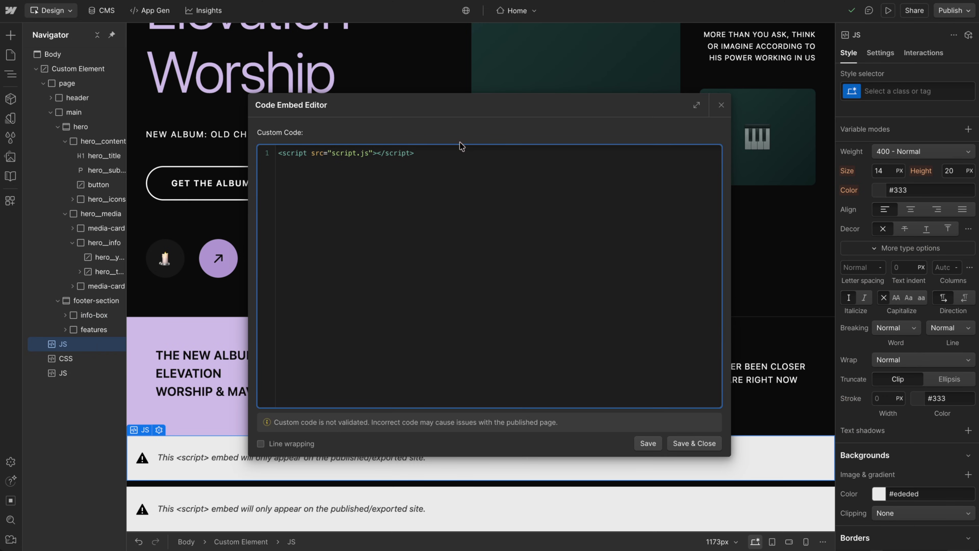
Delete the JS embed that only holds the script.js source tag
{"action": "left_click_drag", "start_coordinate": [374, 154], "coordinate": [307, 154]}
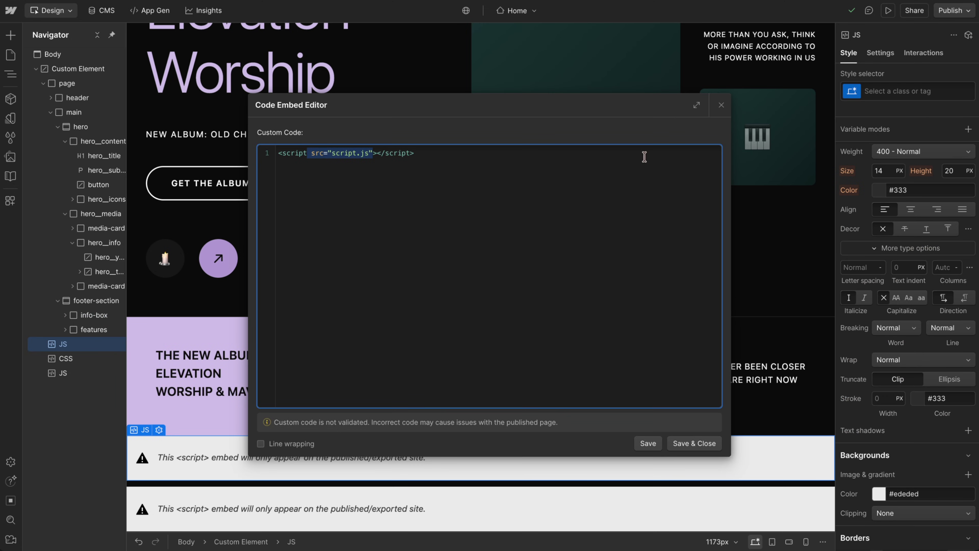
{"action": "left_click", "coordinate": [351, 160]}
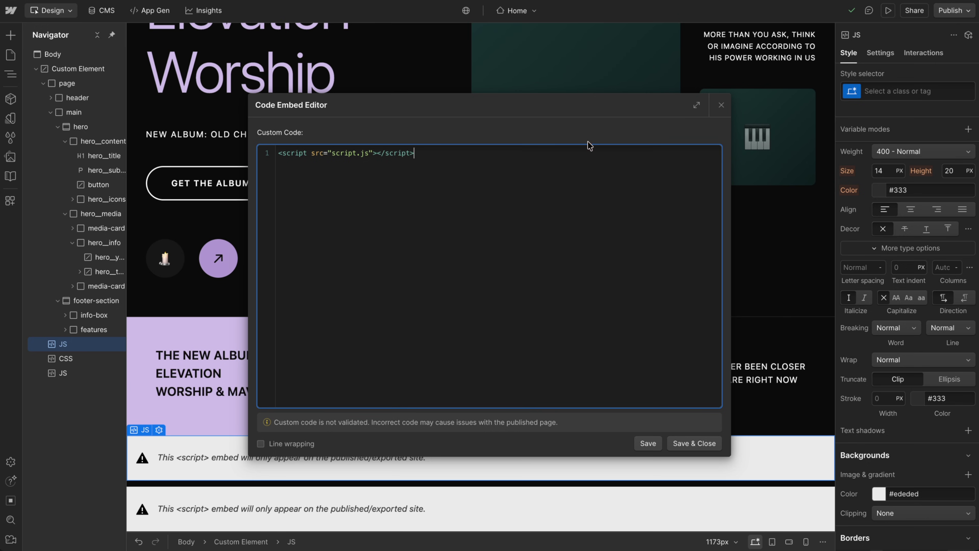
{"action": "left_click", "coordinate": [720, 106]}
{"action": "key", "text": "Delete"}
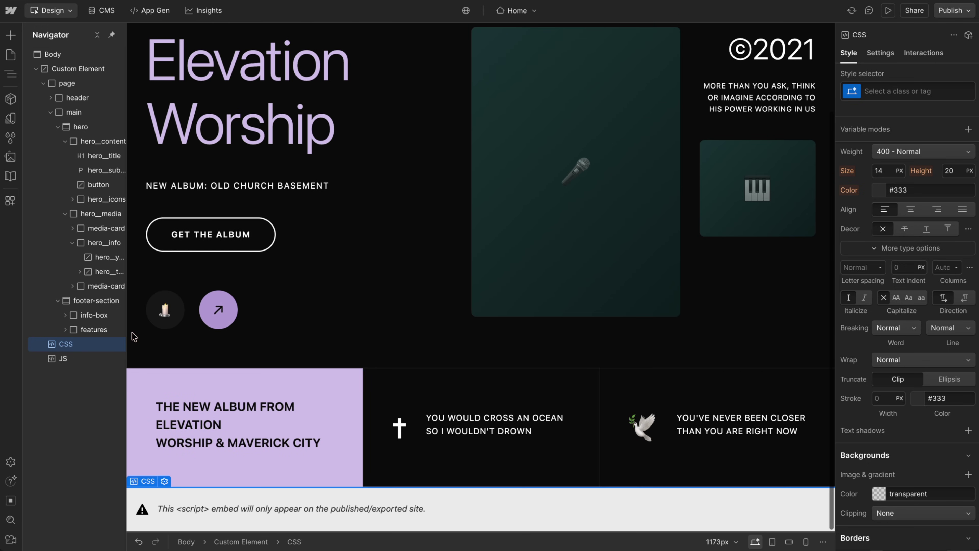
Check the code of the remaining smooth-scroll and card hover script embed
{"action": "double_click", "coordinate": [56, 358]}
{"action": "scroll", "coordinate": [343, 183], "scroll_direction": "up", "scroll_amount": 8}
{"action": "key", "text": "ctrl+a"}
{"action": "left_click", "coordinate": [391, 362]}
{"action": "left_click", "coordinate": [721, 105]}
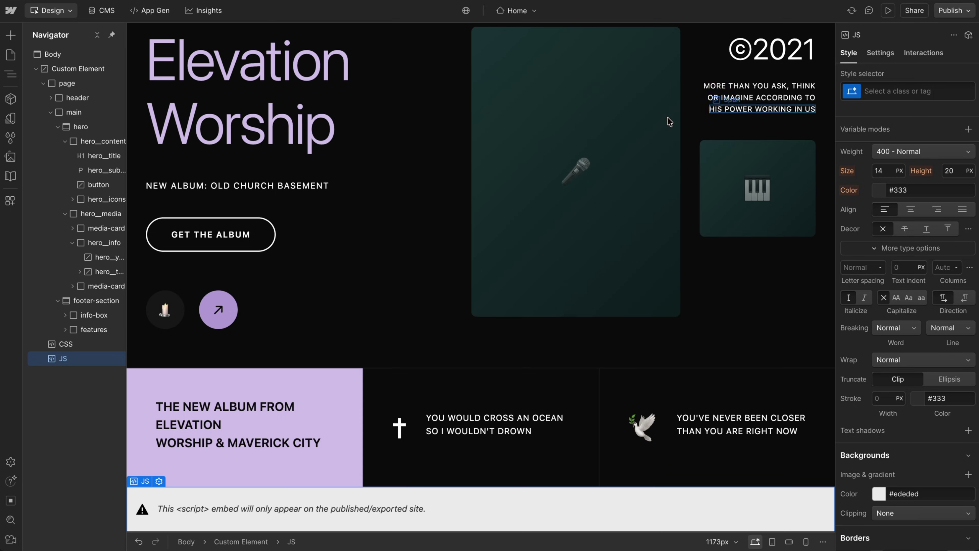
{"action": "scroll", "coordinate": [520, 154], "scroll_direction": "up", "scroll_amount": 3}
{"action": "left_click", "coordinate": [432, 52]}
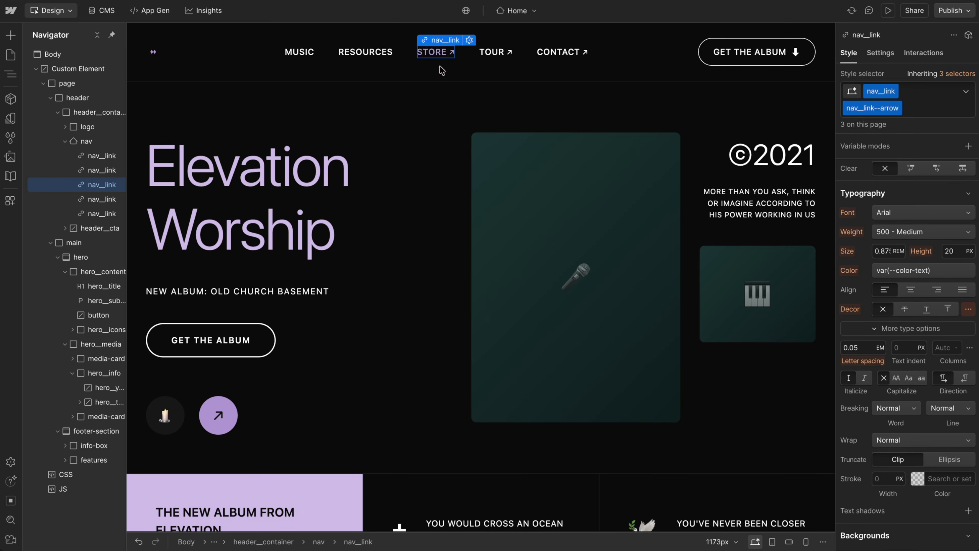
Check the hero layout at mobile landscape and portrait breakpoints, then return to desktop
{"action": "left_click", "coordinate": [789, 542]}
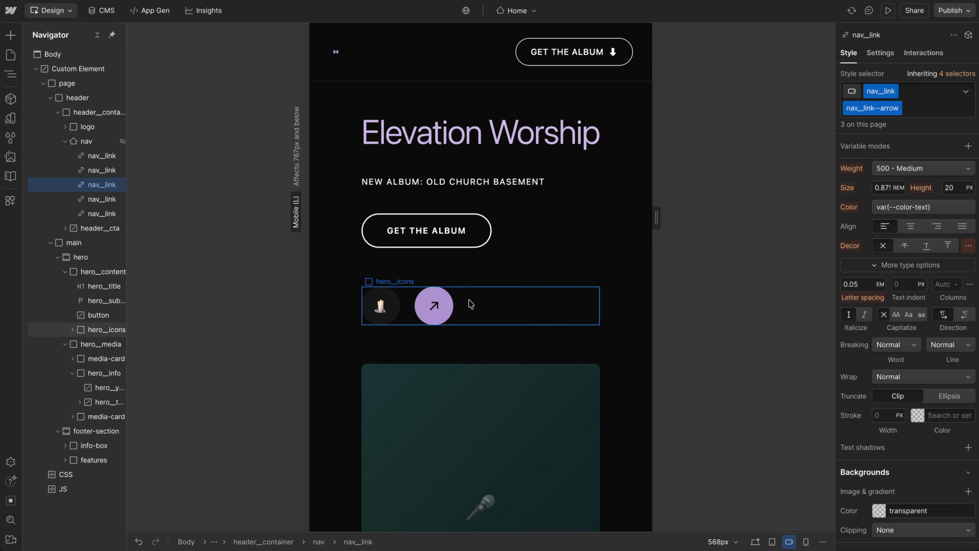
{"action": "left_click", "coordinate": [454, 336]}
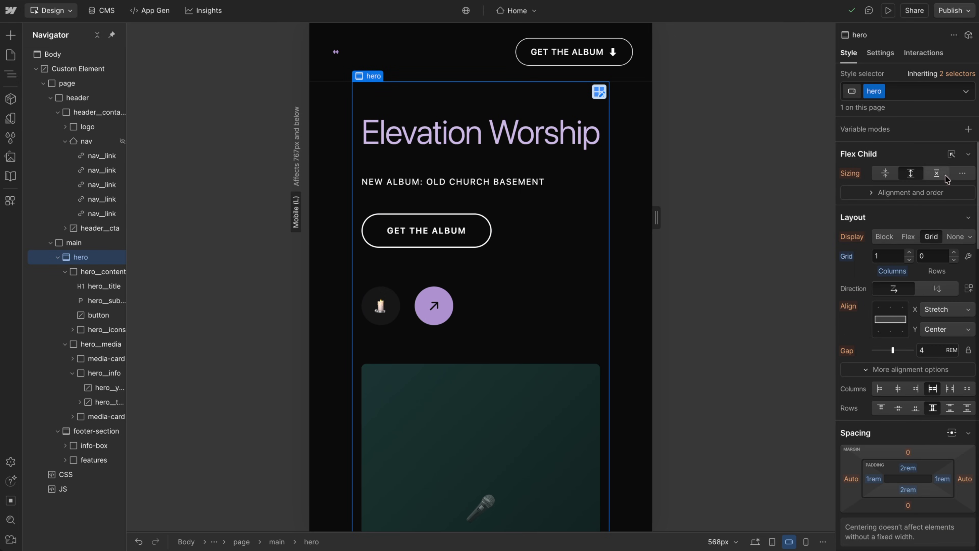
{"action": "left_click", "coordinate": [637, 211]}
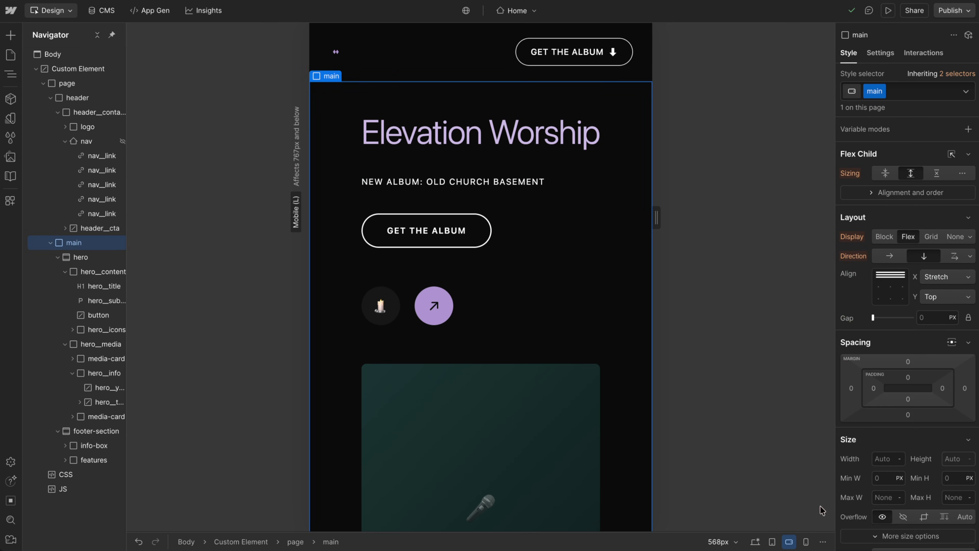
{"action": "left_click", "coordinate": [806, 542]}
{"action": "left_click", "coordinate": [471, 126]}
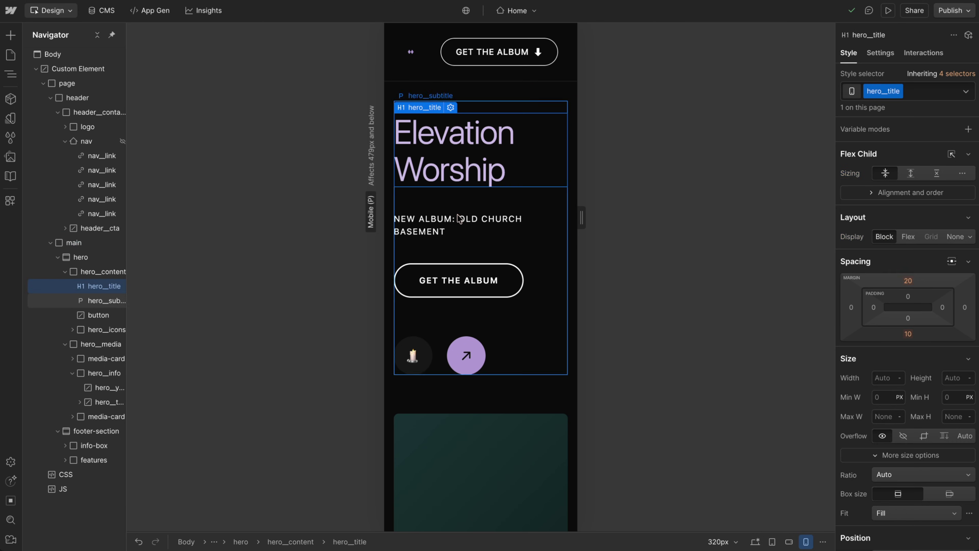
{"action": "left_click", "coordinate": [465, 210]}
{"action": "left_click", "coordinate": [486, 205]}
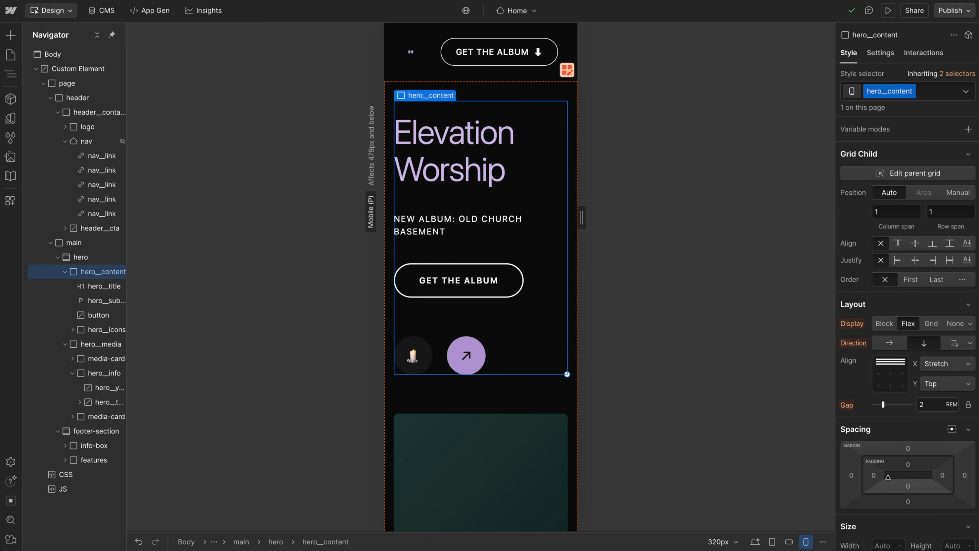
{"action": "left_click", "coordinate": [755, 541]}
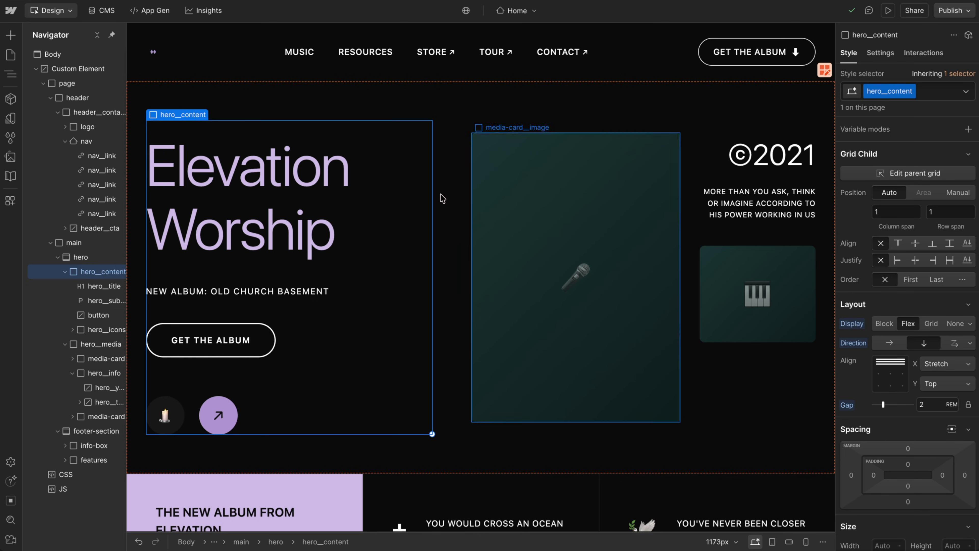
Review the icon click handler in the JS embed, then preview the site
{"action": "double_click", "coordinate": [73, 487]}
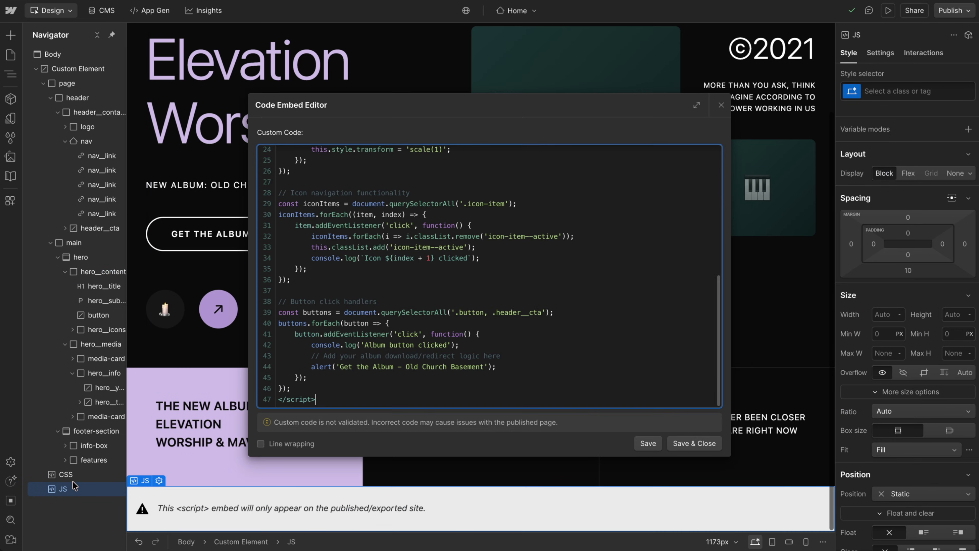
{"action": "left_click_drag", "start_coordinate": [403, 243], "coordinate": [491, 243]}
{"action": "left_click", "coordinate": [491, 244]}
{"action": "left_click_drag", "start_coordinate": [377, 228], "coordinate": [468, 257]}
{"action": "left_click", "coordinate": [467, 257]}
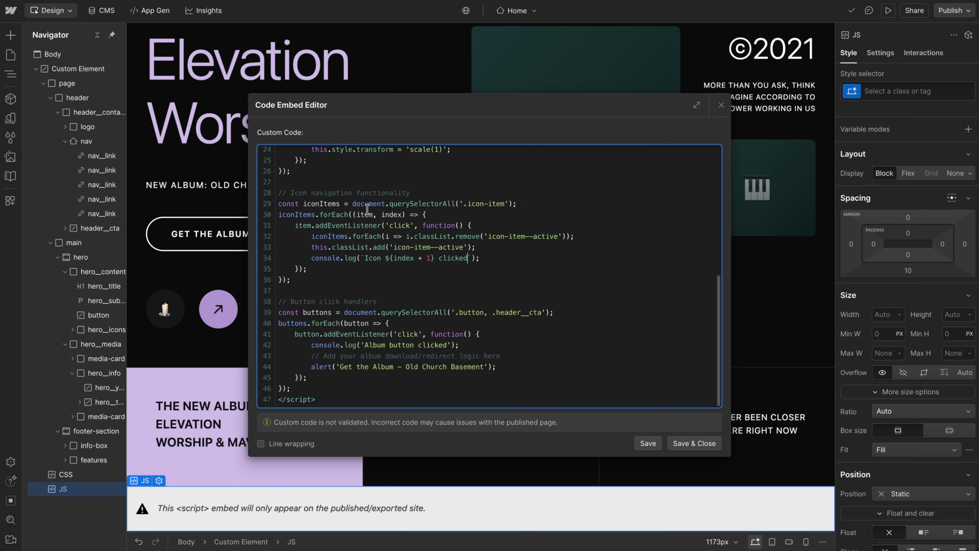
{"action": "double_click", "coordinate": [284, 214]}
{"action": "left_click", "coordinate": [721, 105]}
{"action": "left_click", "coordinate": [887, 10]}
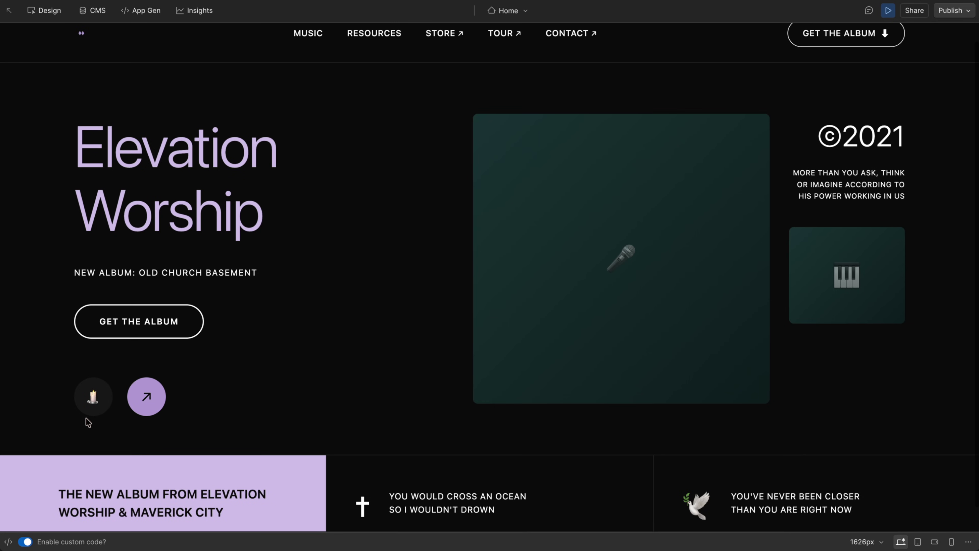
Test toggling the active icon between candle and arrow, then exit preview
{"action": "left_click", "coordinate": [92, 396]}
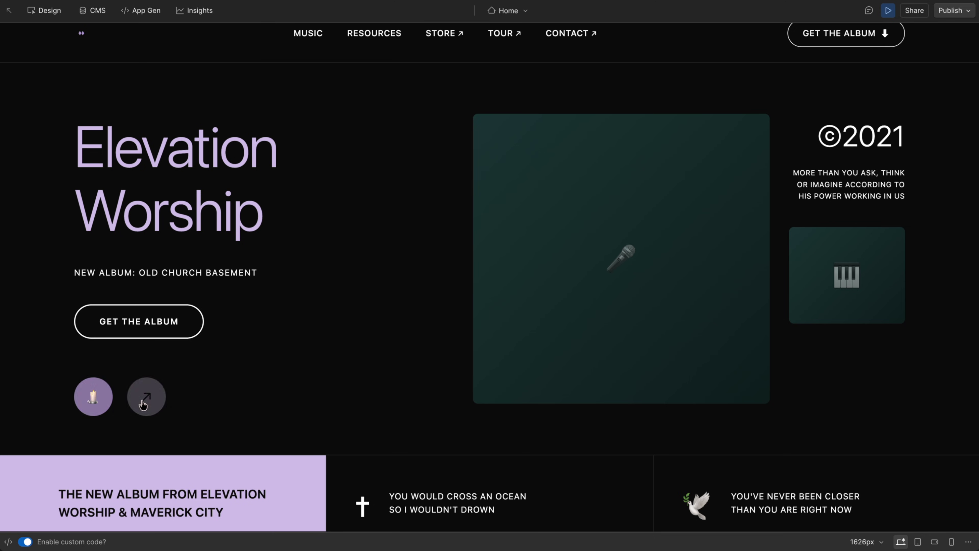
{"action": "left_click", "coordinate": [156, 403]}
{"action": "left_click", "coordinate": [111, 403]}
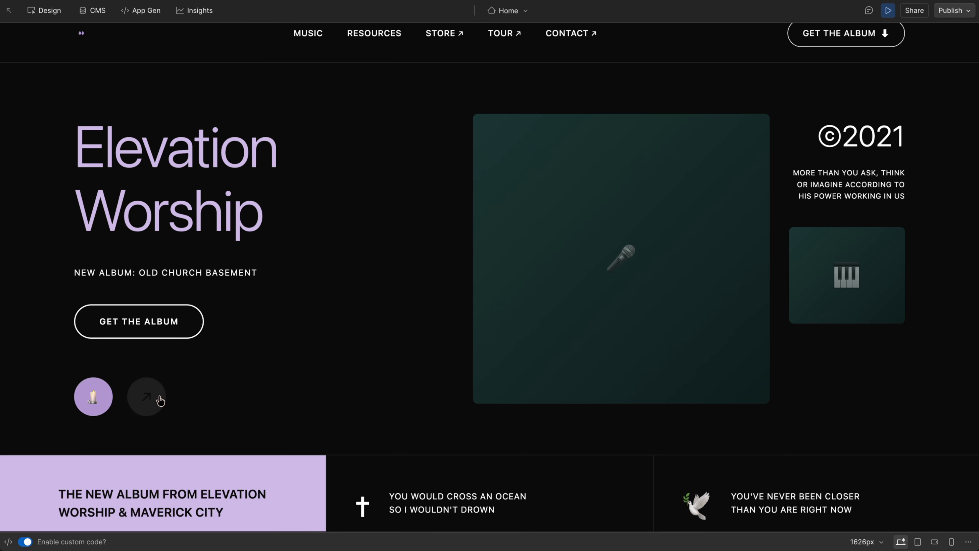
{"action": "left_click", "coordinate": [158, 401]}
{"action": "scroll", "coordinate": [426, 311], "scroll_direction": "down", "scroll_amount": 1}
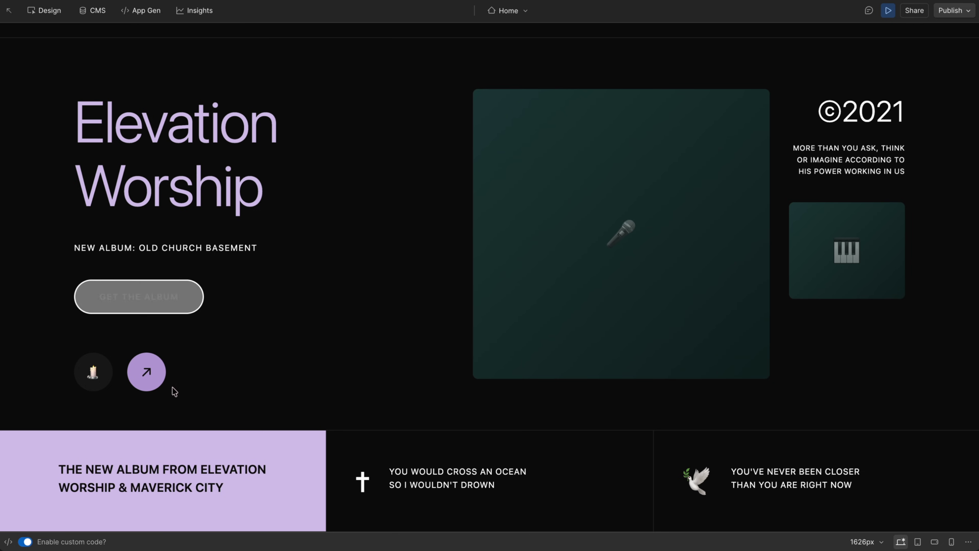
{"action": "scroll", "coordinate": [851, 467], "scroll_direction": "up", "scroll_amount": 2}
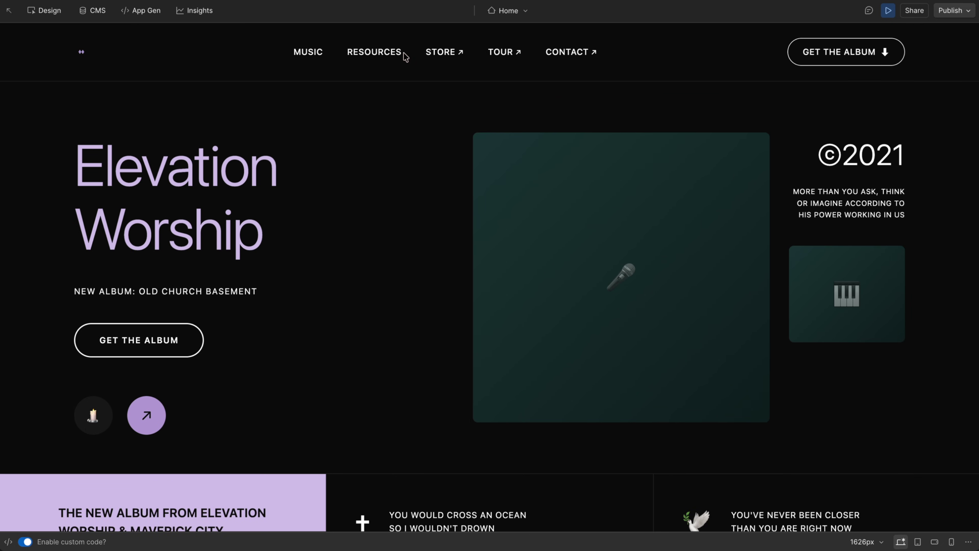
{"action": "left_click", "coordinate": [887, 10]}
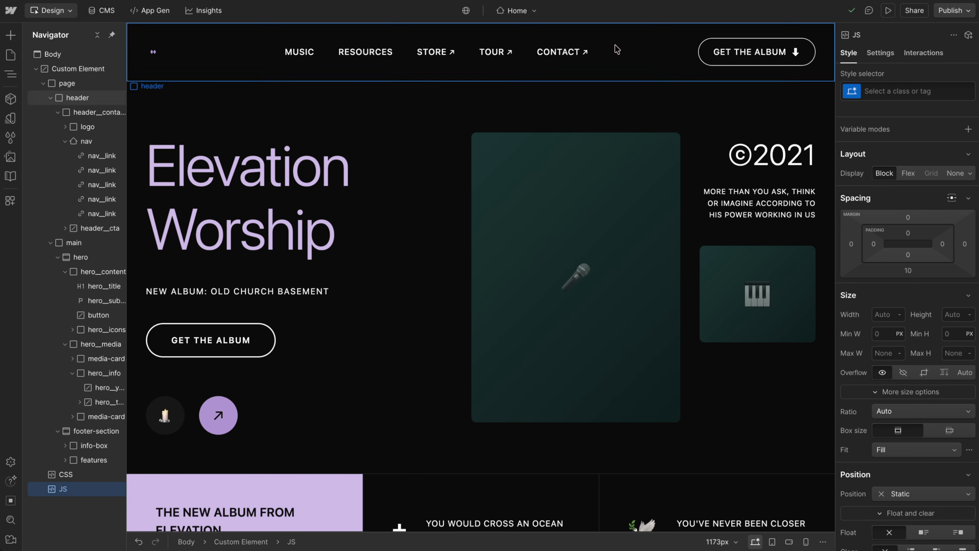
{"action": "left_click", "coordinate": [299, 52]}
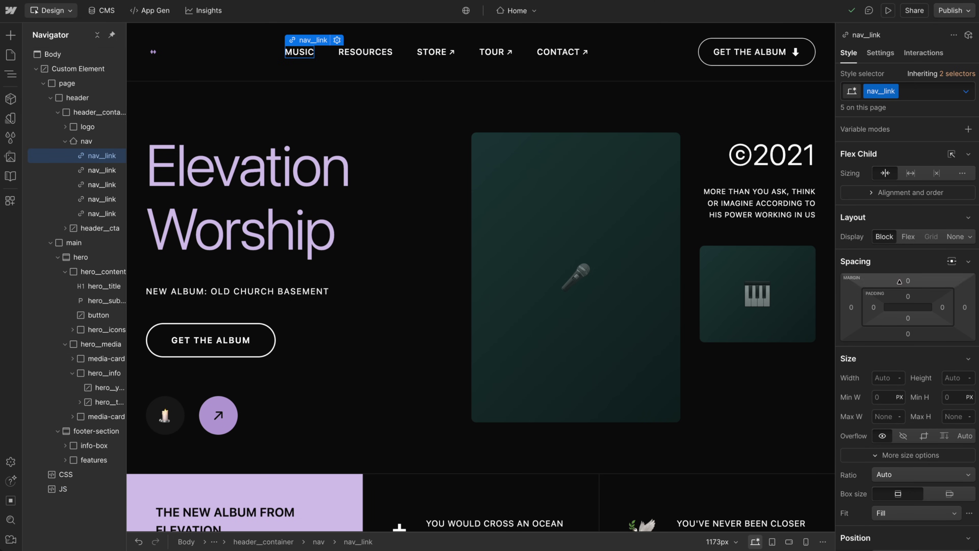
{"action": "scroll", "coordinate": [888, 390], "scroll_direction": "down", "scroll_amount": 10}
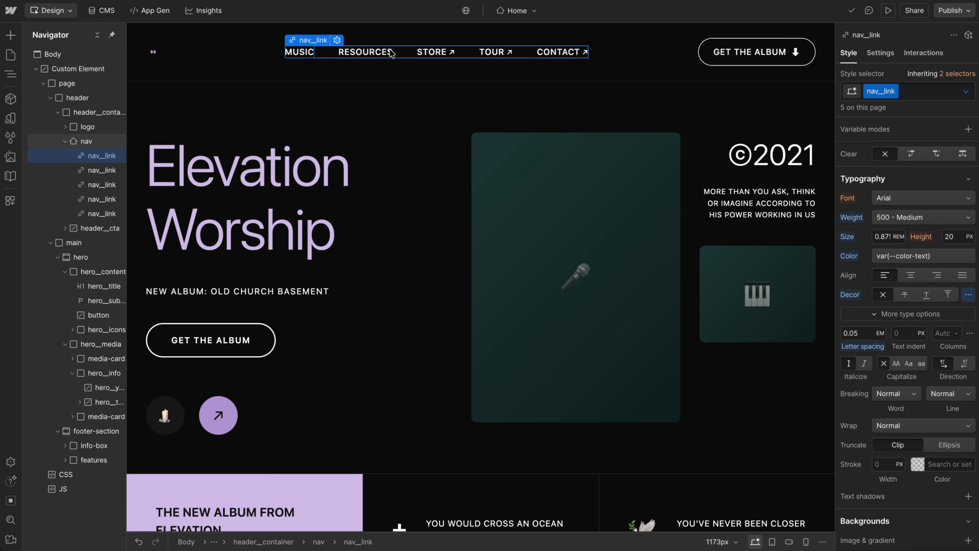
{"action": "left_click", "coordinate": [317, 58]}
{"action": "left_click", "coordinate": [880, 53]}
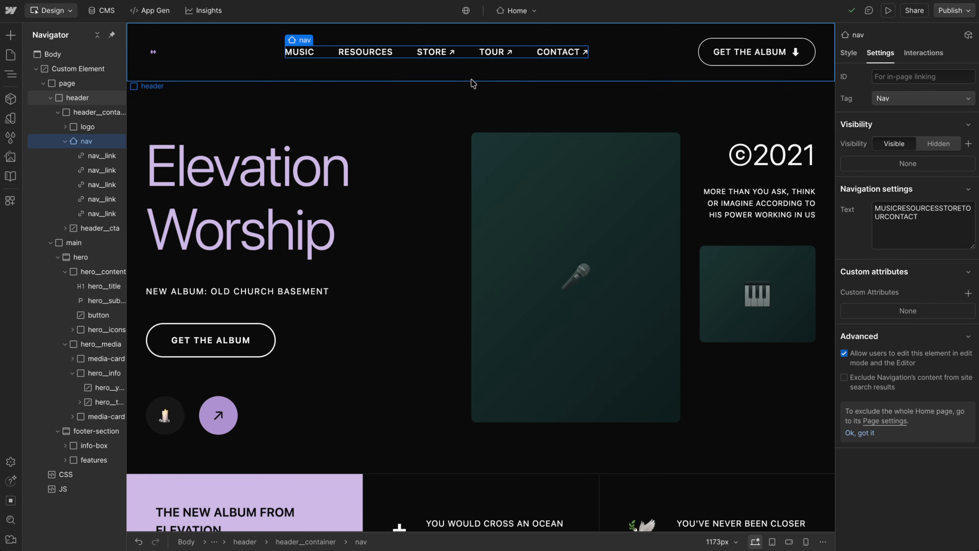
{"action": "left_click", "coordinate": [432, 52]}
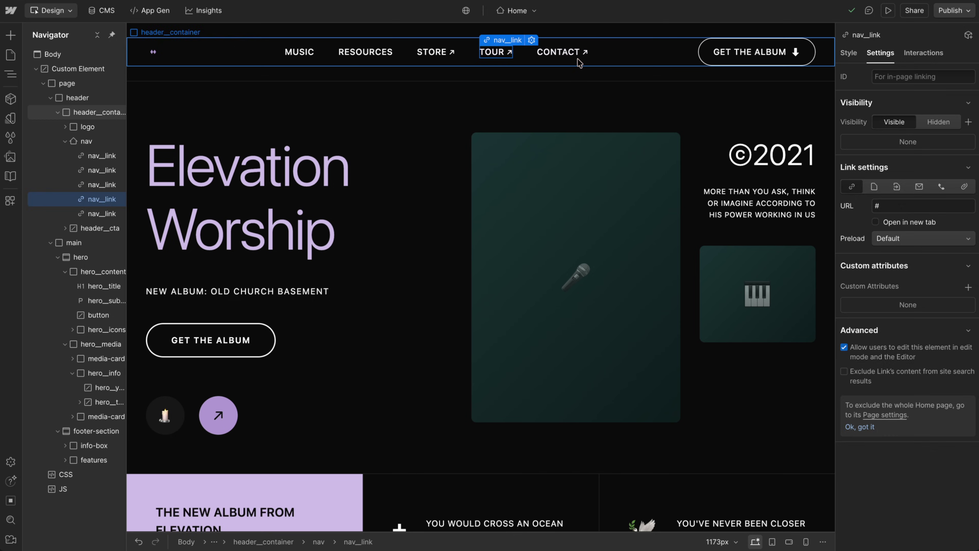
{"action": "left_click", "coordinate": [668, 54]}
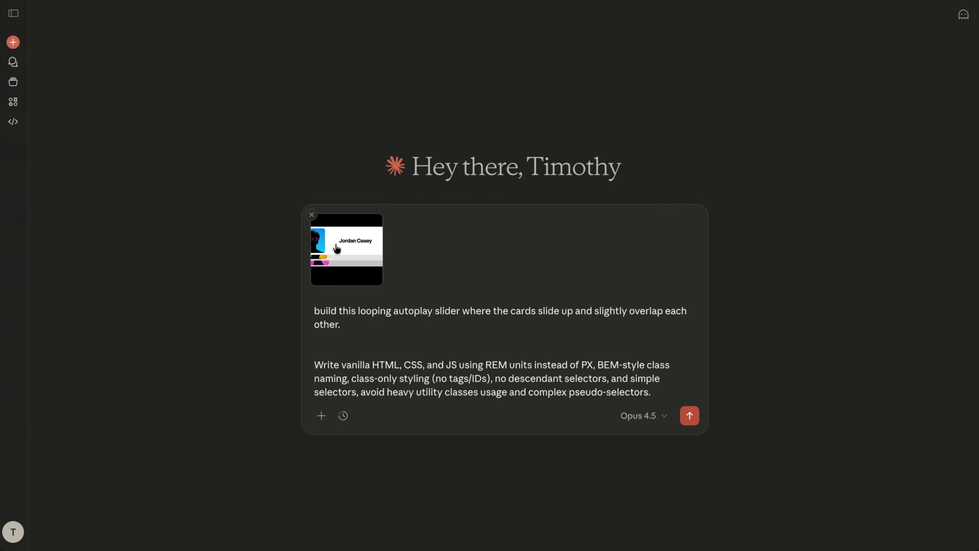
{"action": "left_click", "coordinate": [379, 218]}
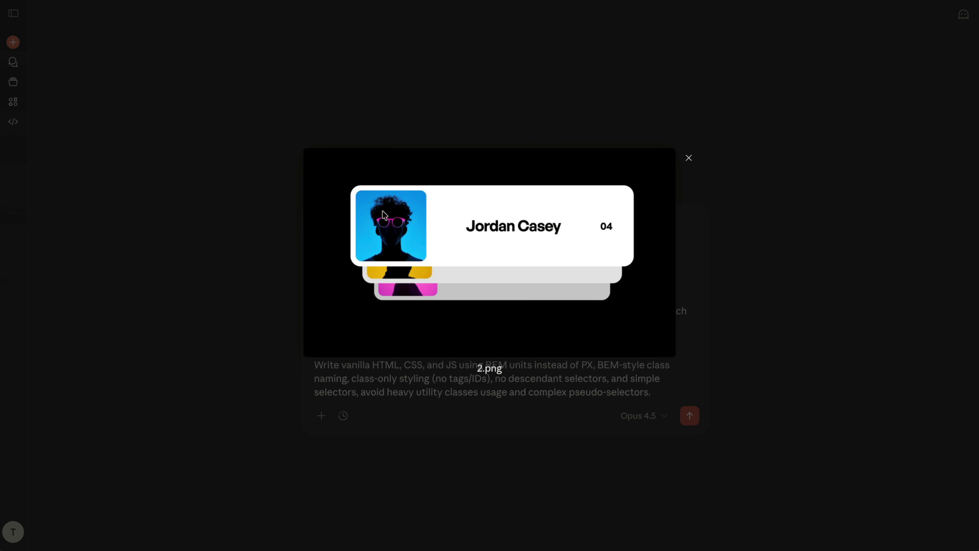
Send the overlapping card slider request with its reference image and copy the generated HTML
{"action": "left_click", "coordinate": [759, 250]}
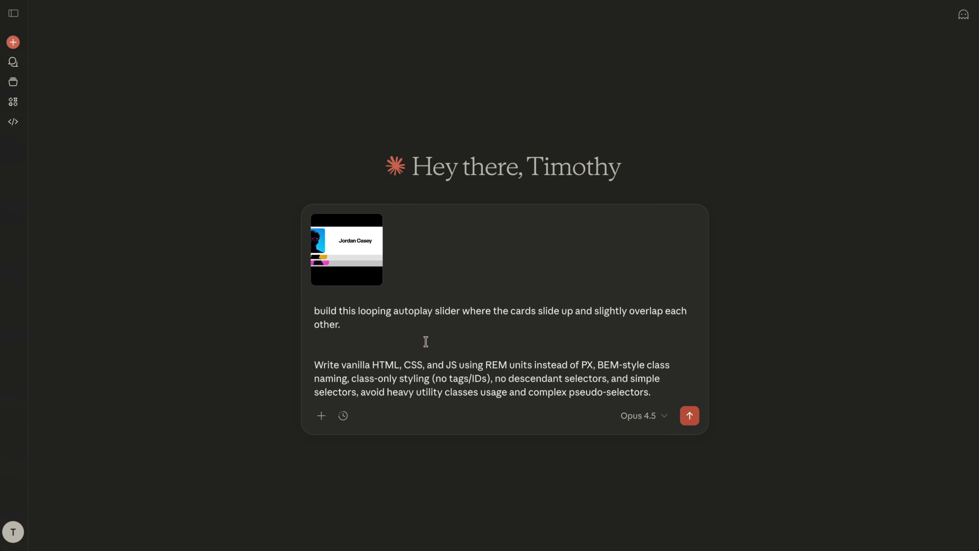
{"action": "left_click", "coordinate": [688, 417]}
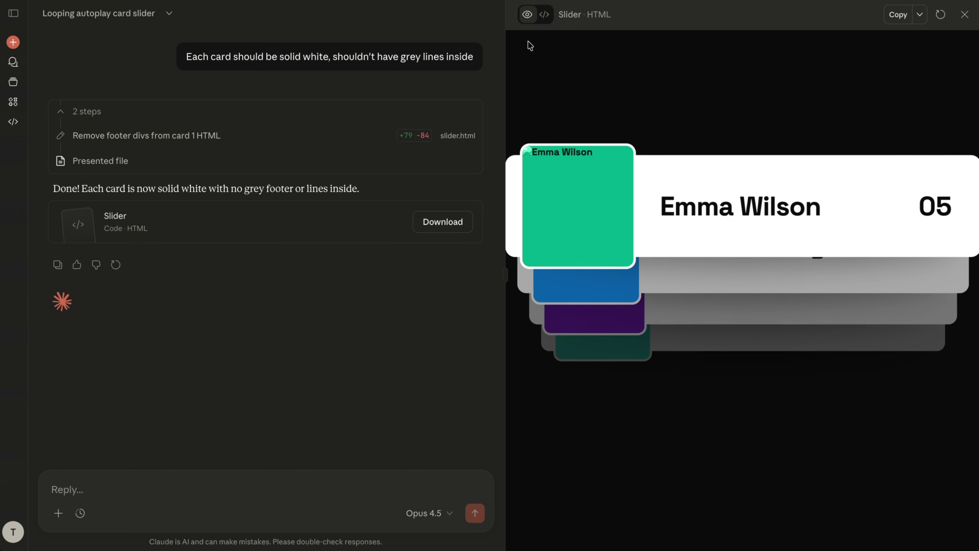
{"action": "left_click", "coordinate": [544, 16]}
{"action": "left_click", "coordinate": [897, 15]}
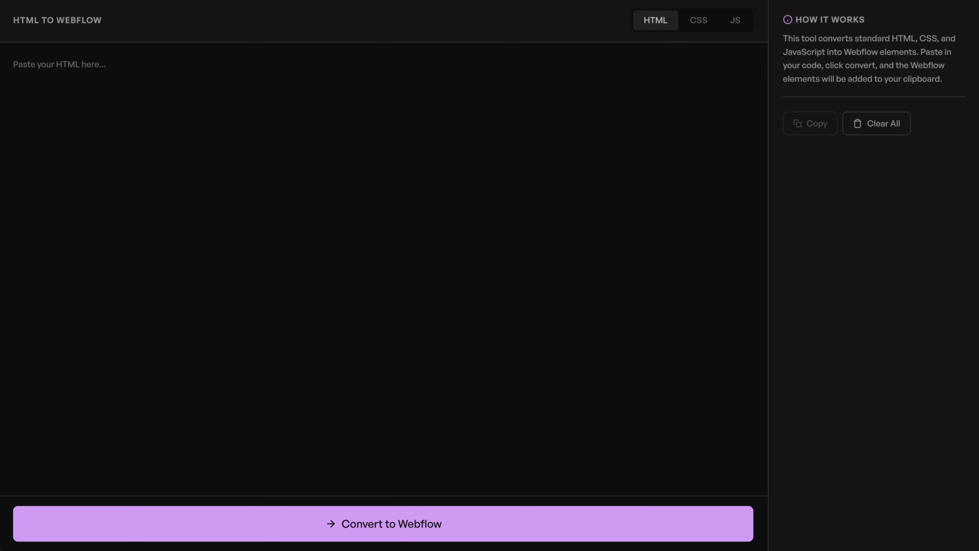
Paste the Vertical Card Slider code into the HTML field and convert it to Webflow
{"action": "key", "text": "ctrl+v"}
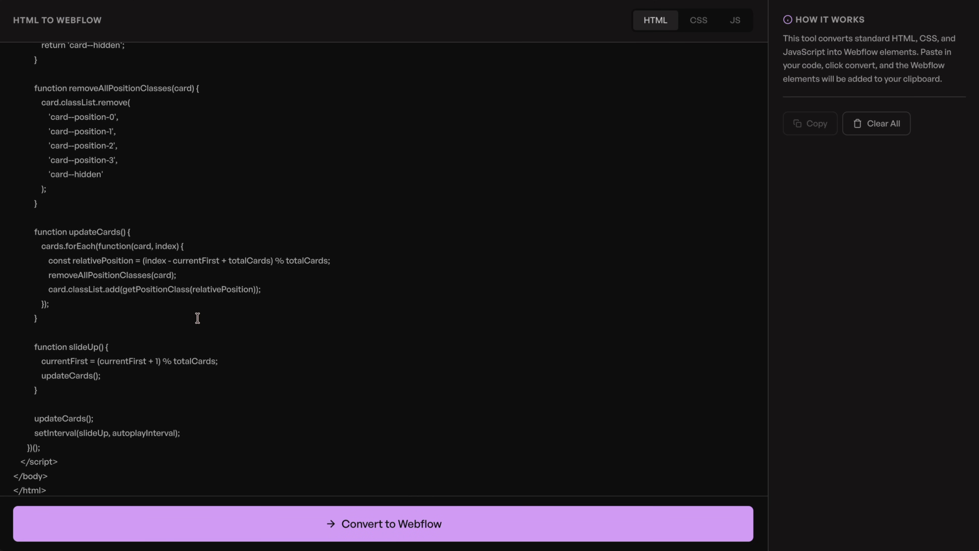
{"action": "scroll", "coordinate": [197, 234], "scroll_direction": "up", "scroll_amount": 20}
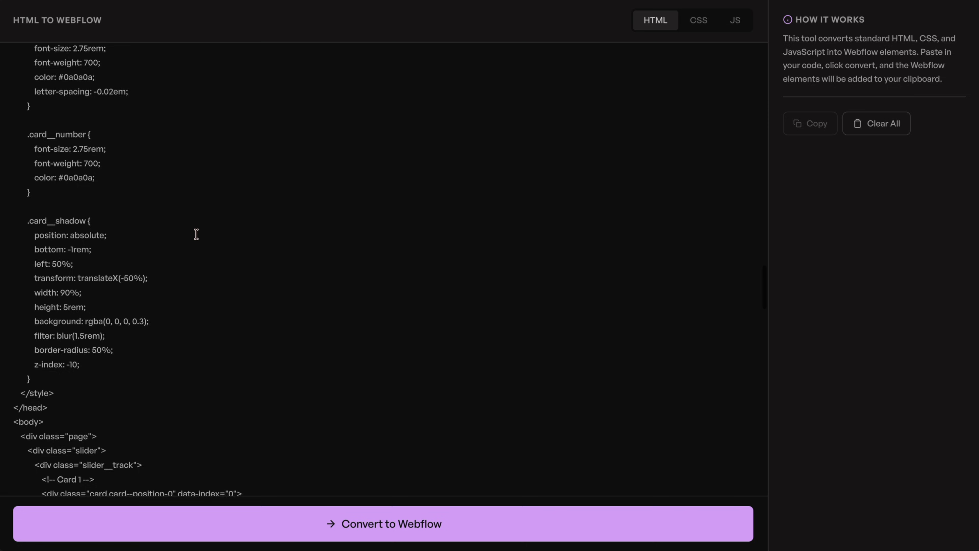
{"action": "scroll", "coordinate": [196, 233], "scroll_direction": "up", "scroll_amount": 15}
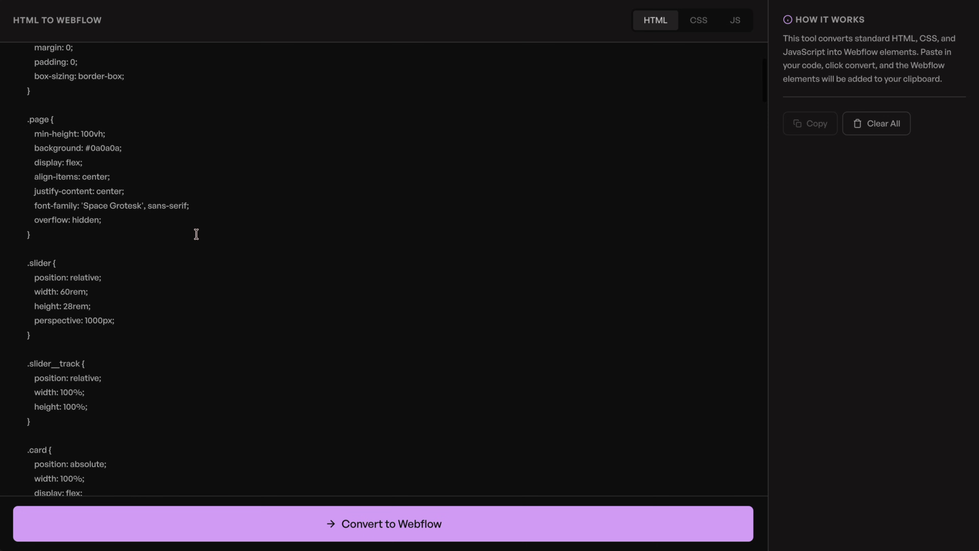
{"action": "left_click", "coordinate": [225, 534]}
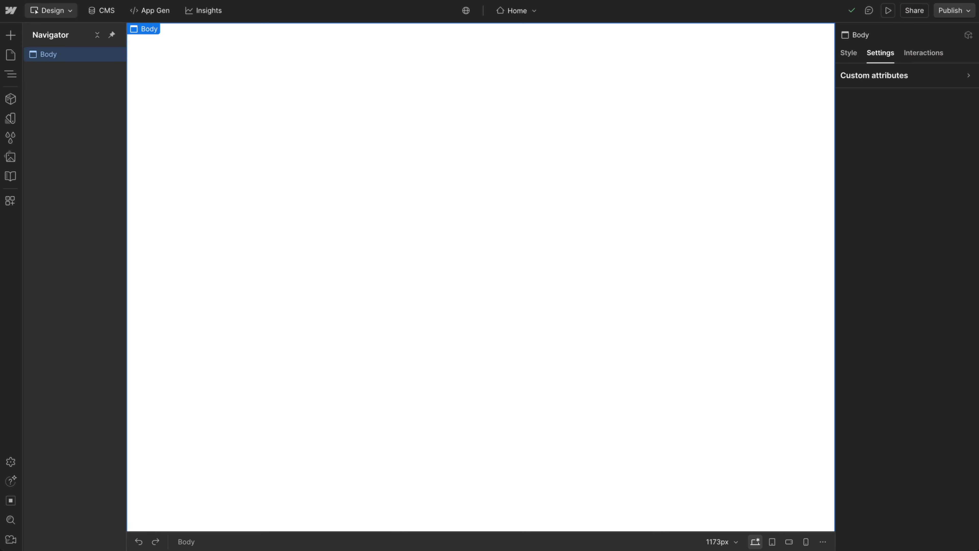
Paste the converted slider and inspect the first card's photo, content block and name text
{"action": "key", "text": "ctrl+v"}
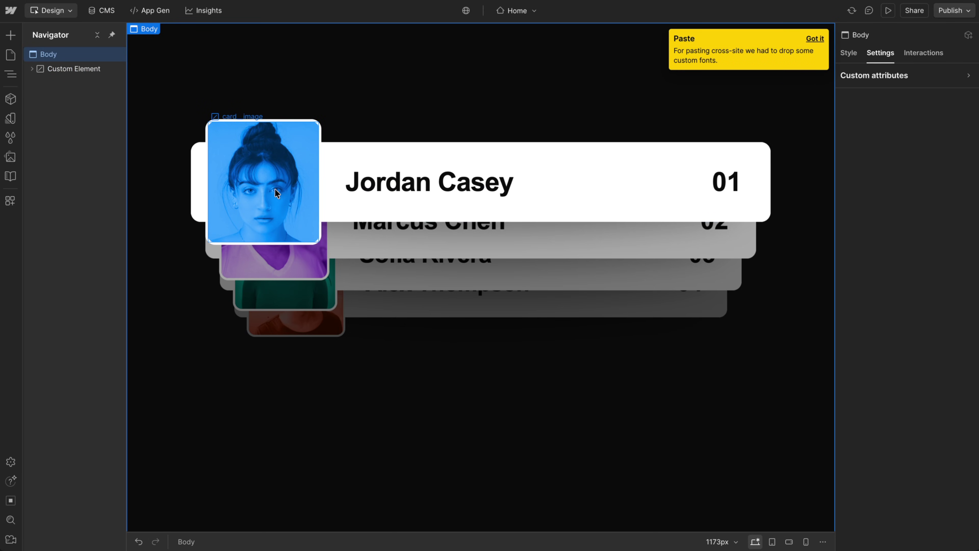
{"action": "left_click", "coordinate": [274, 189]}
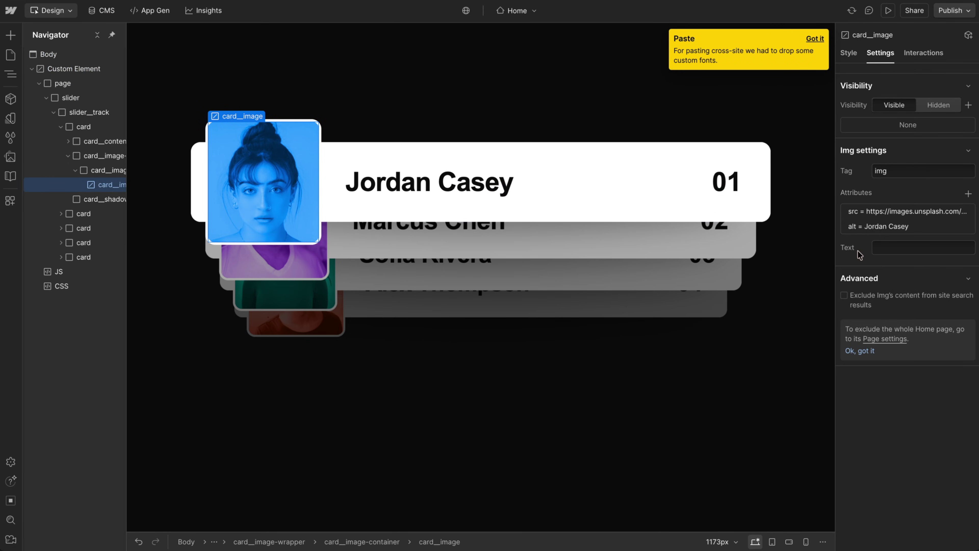
{"action": "left_click", "coordinate": [917, 216]}
{"action": "key", "text": "Escape"}
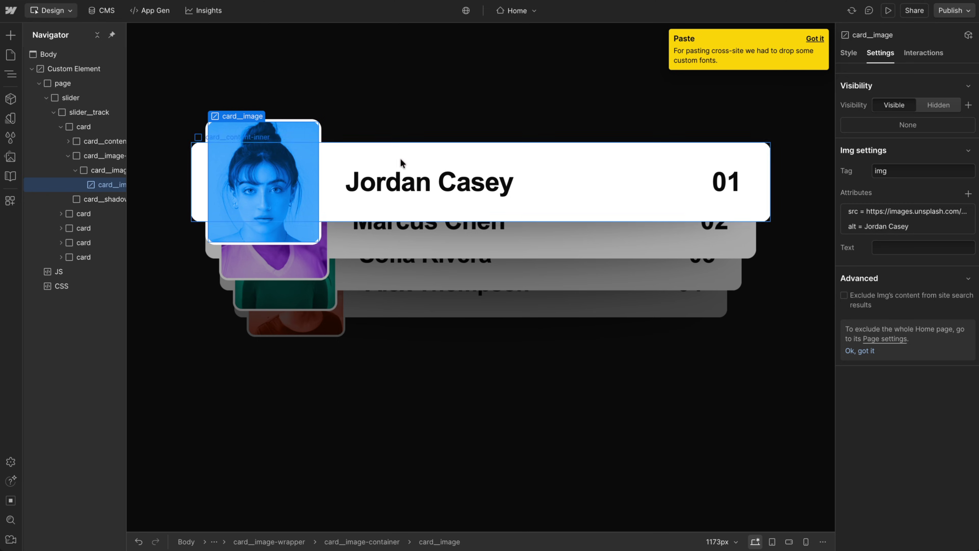
{"action": "left_click", "coordinate": [423, 202]}
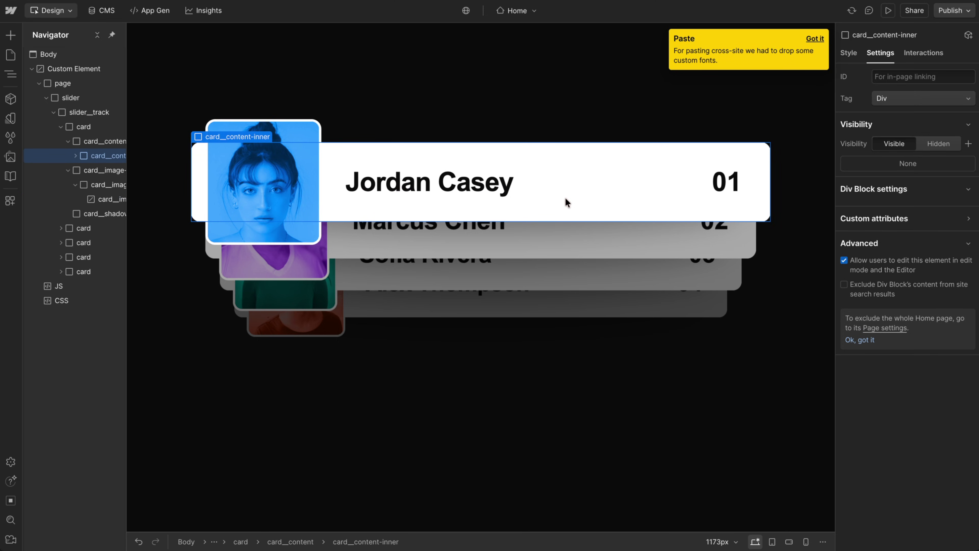
{"action": "left_click", "coordinate": [462, 183]}
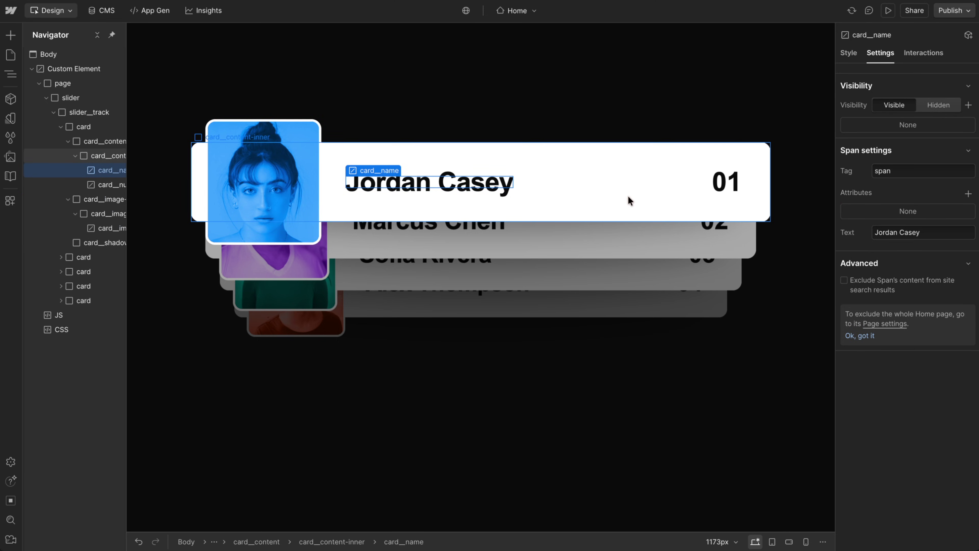
{"action": "left_click", "coordinate": [61, 126]}
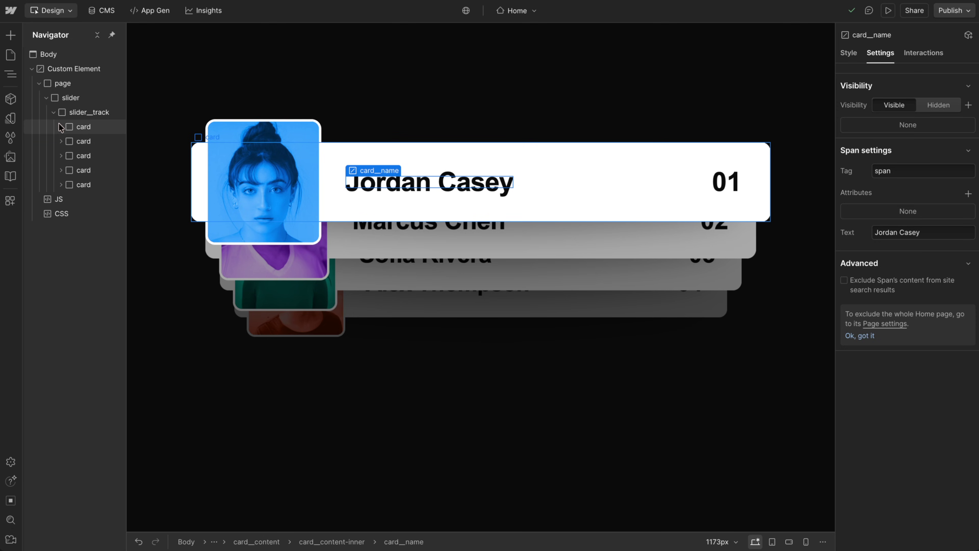
{"action": "left_click", "coordinate": [83, 156]}
Review the slider's JS and CSS embed code, then preview the page
{"action": "left_click", "coordinate": [71, 199]}
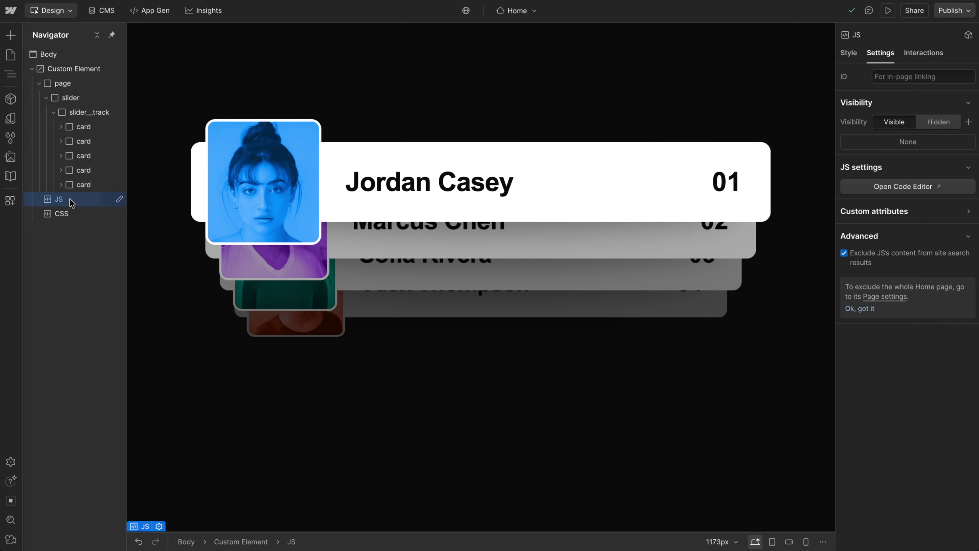
{"action": "double_click", "coordinate": [72, 199]}
{"action": "scroll", "coordinate": [464, 224], "scroll_direction": "up", "scroll_amount": 10}
{"action": "left_click", "coordinate": [721, 105]}
{"action": "double_click", "coordinate": [94, 213]}
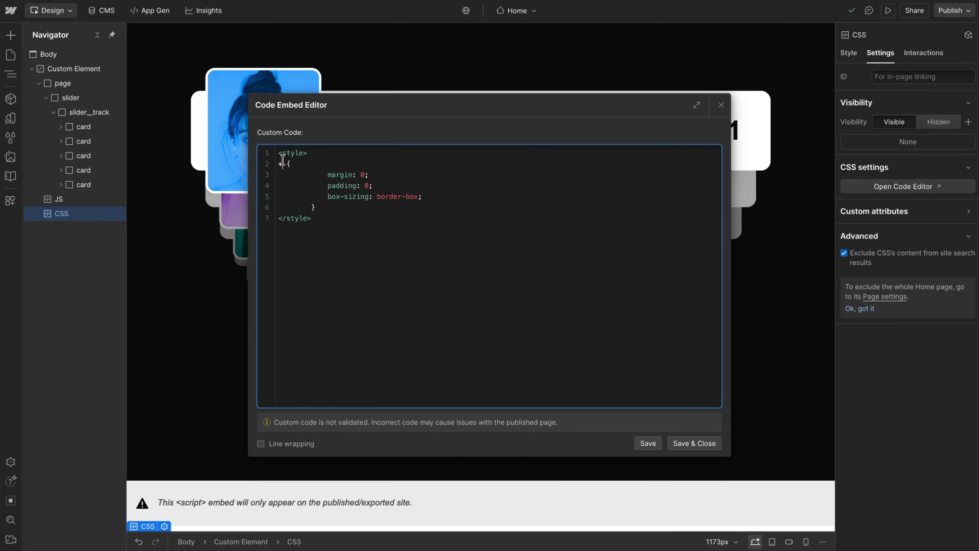
{"action": "left_click", "coordinate": [721, 107]}
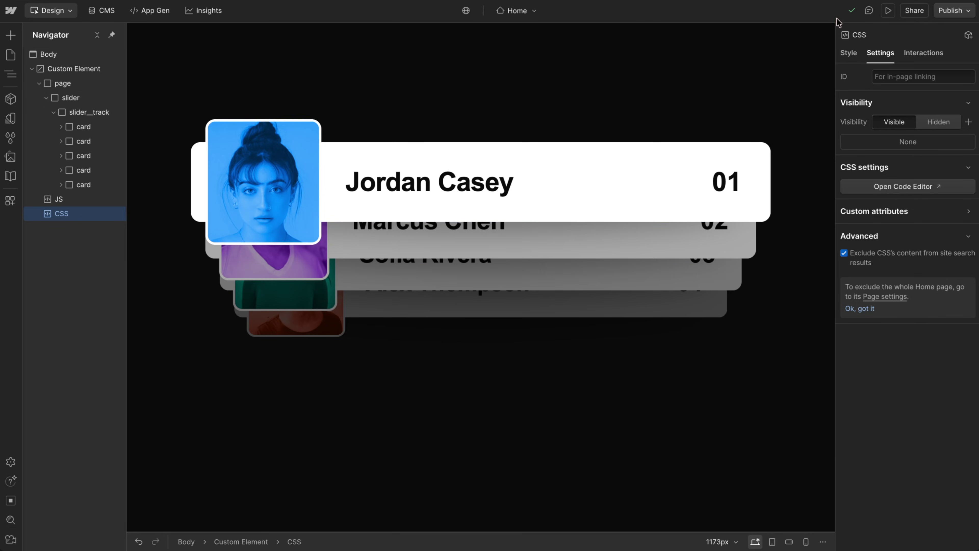
{"action": "left_click", "coordinate": [888, 11]}
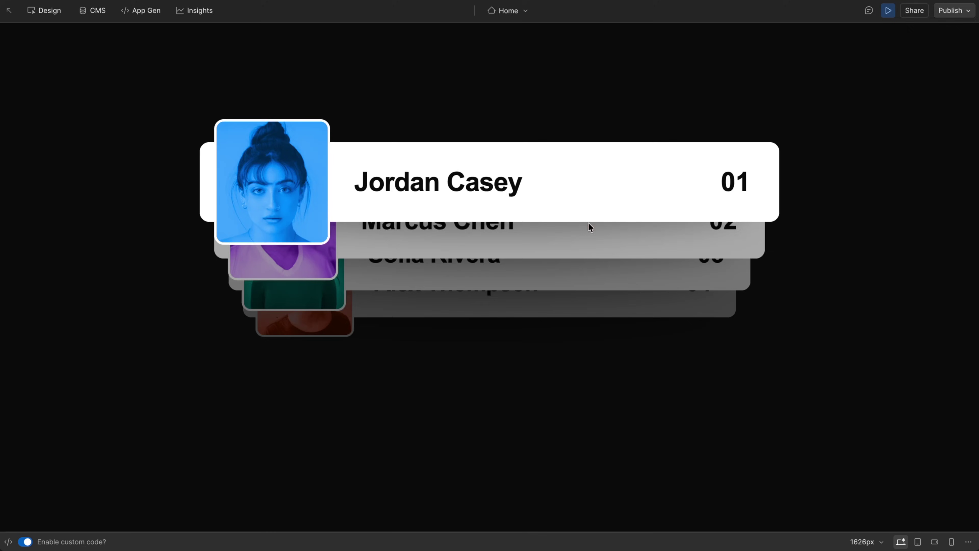